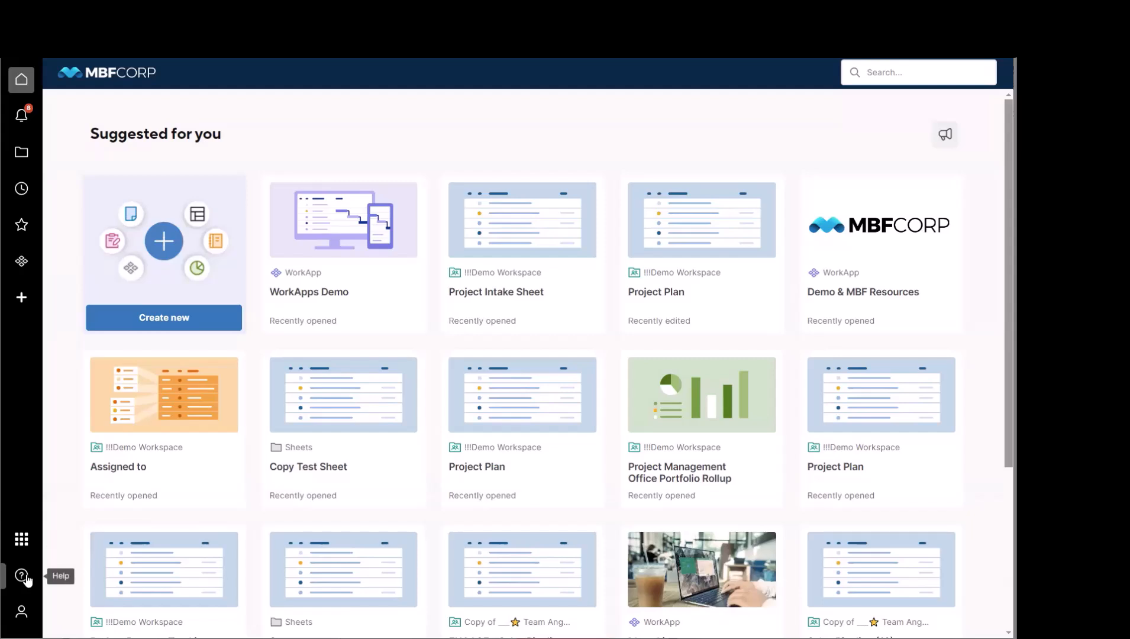
Step: View the available help resources and the account options
click(23, 576)
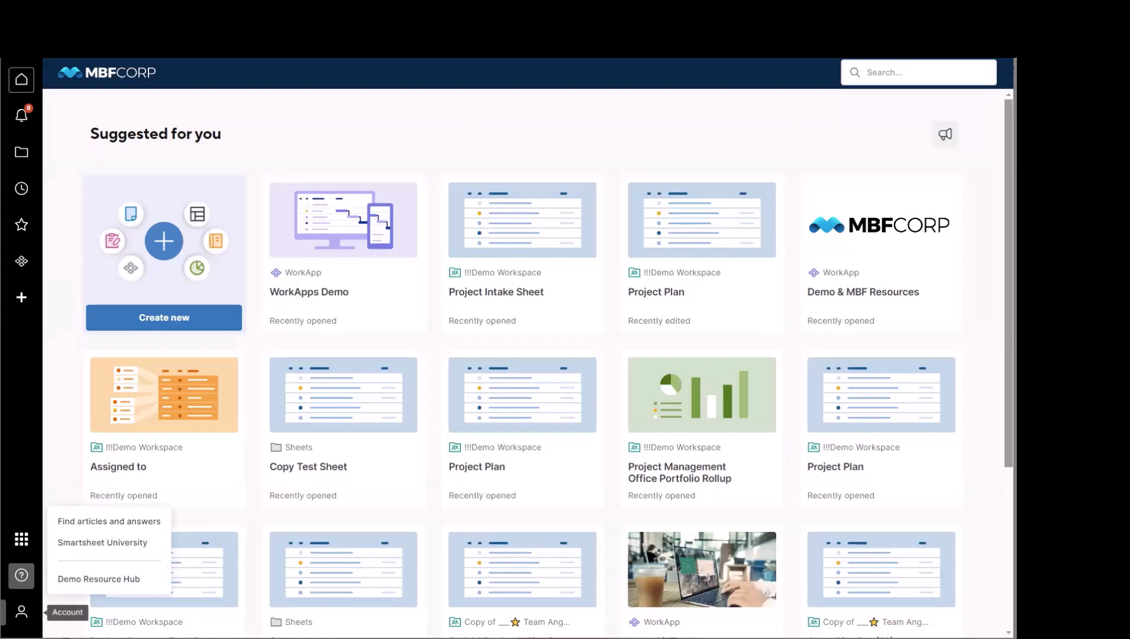
click(22, 611)
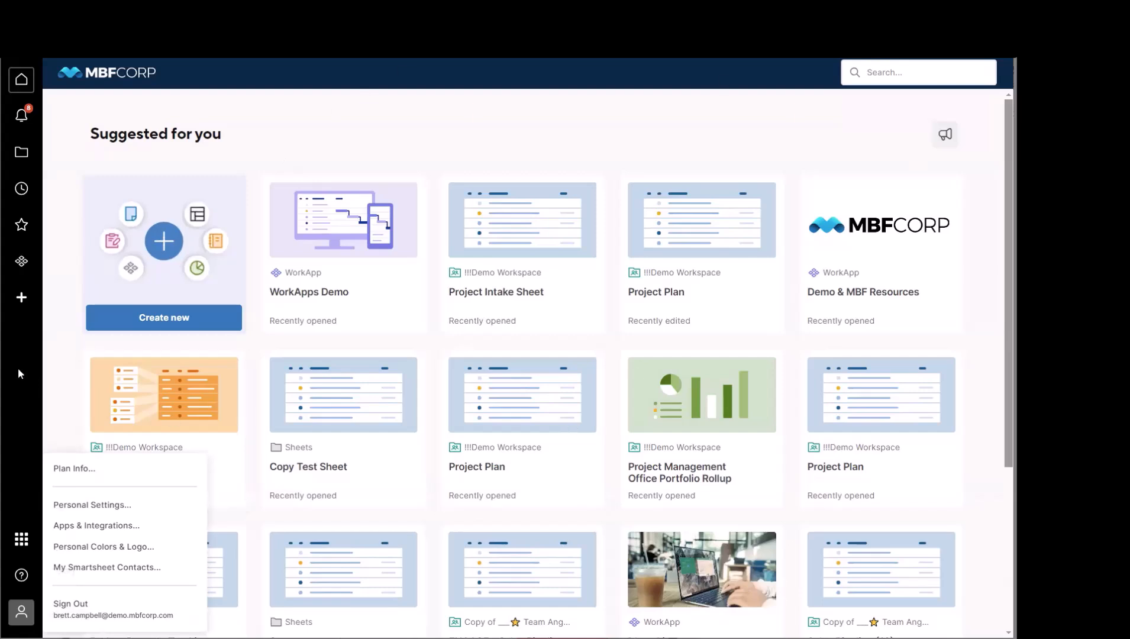
Step: Open the template gallery and check which sources a file can be imported from
click(21, 302)
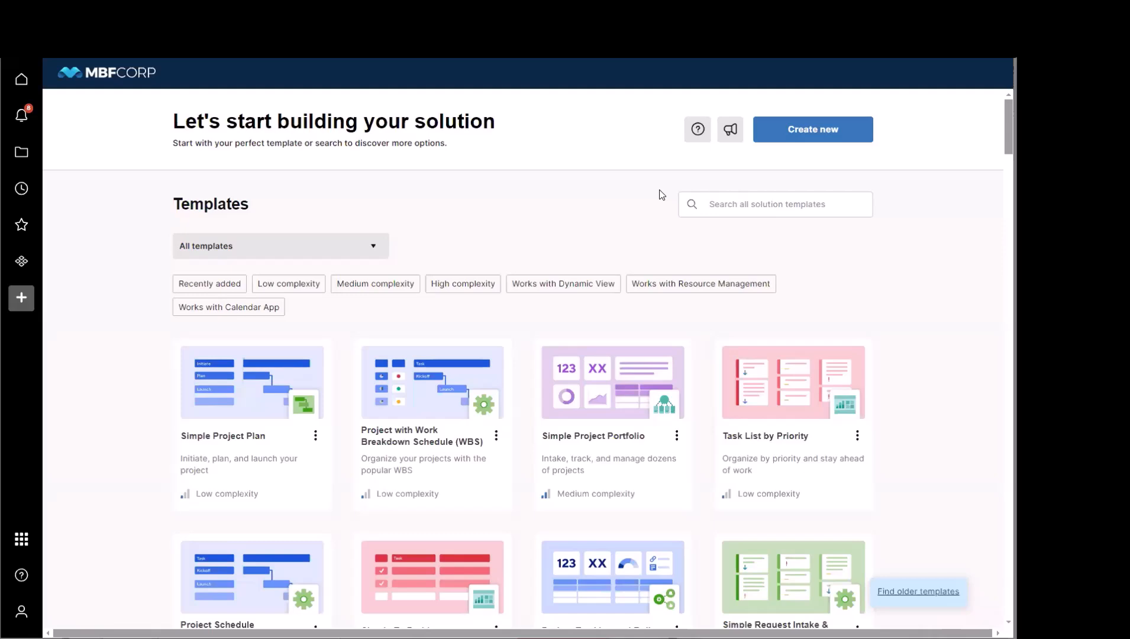
click(812, 140)
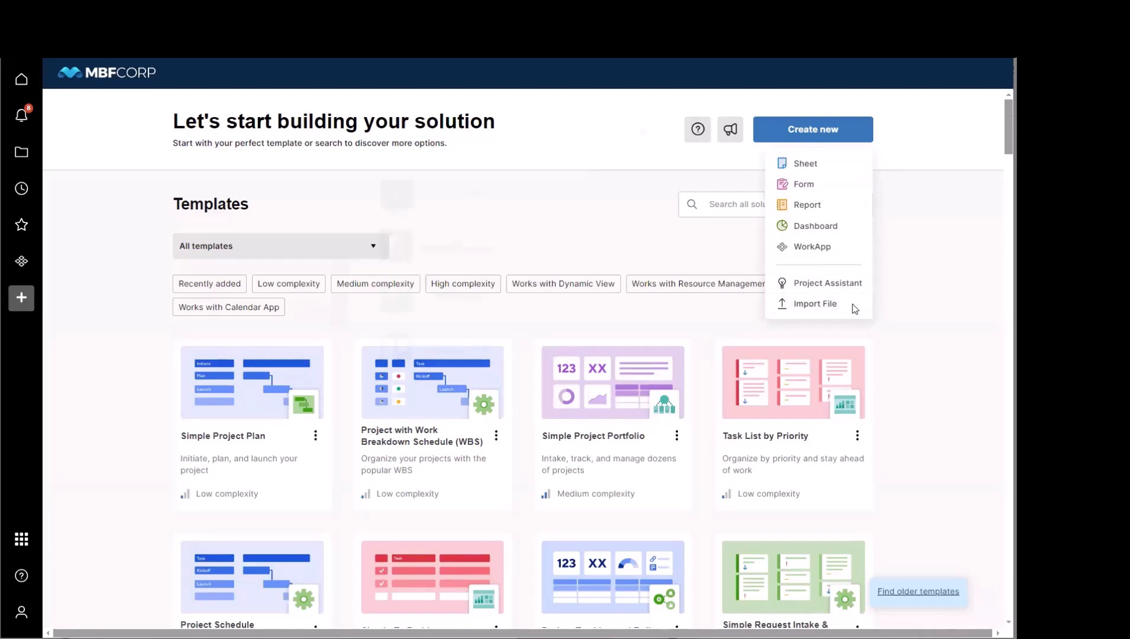
click(848, 304)
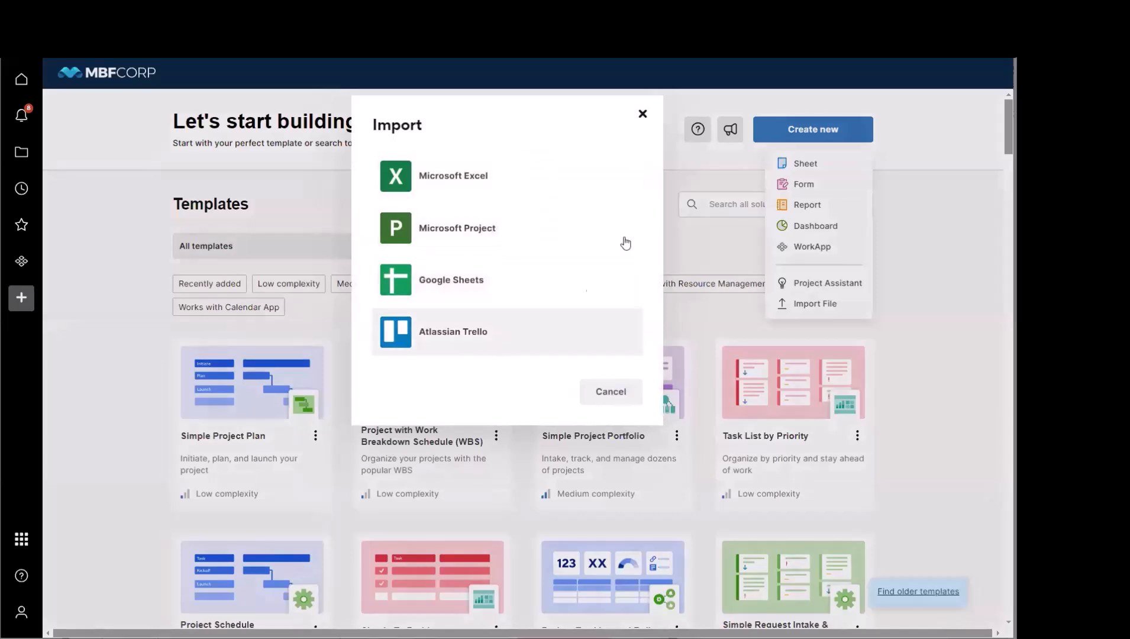
click(642, 114)
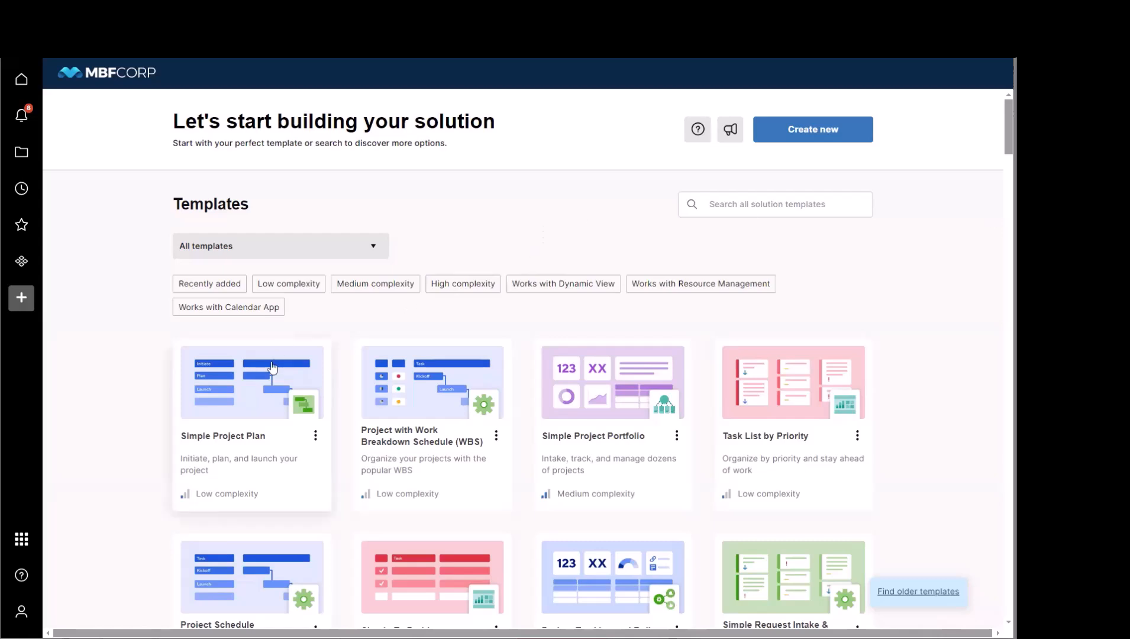
Step: Preview the Simple Project Plan template's dashboard, task tracker, report and process map, and return to the template gallery
click(243, 421)
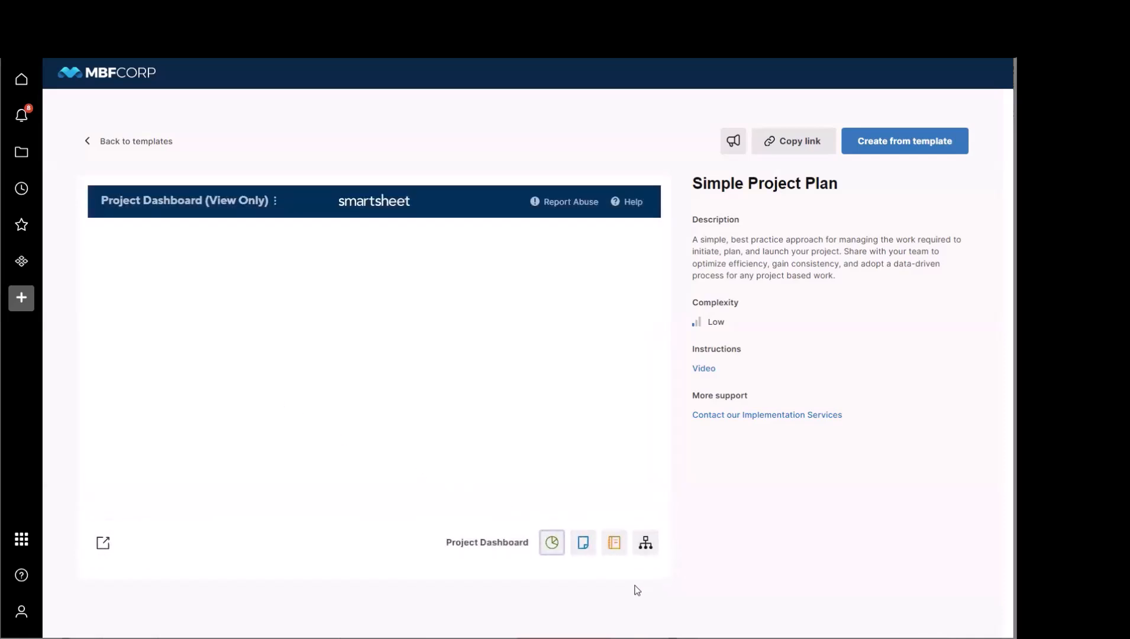
click(551, 553)
click(582, 551)
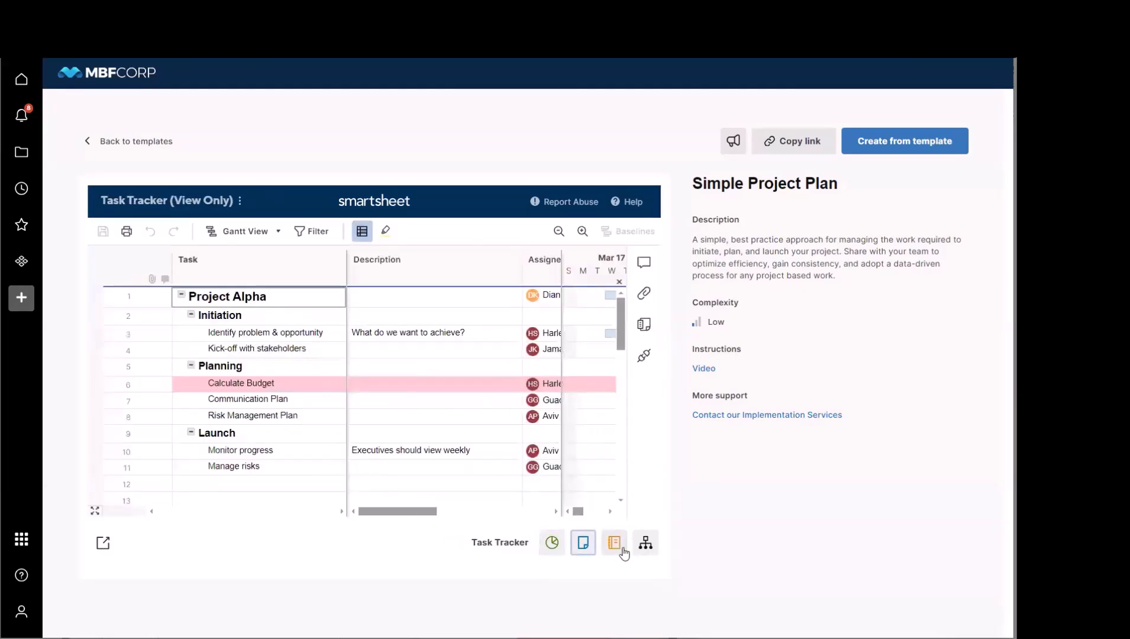
click(615, 547)
click(652, 550)
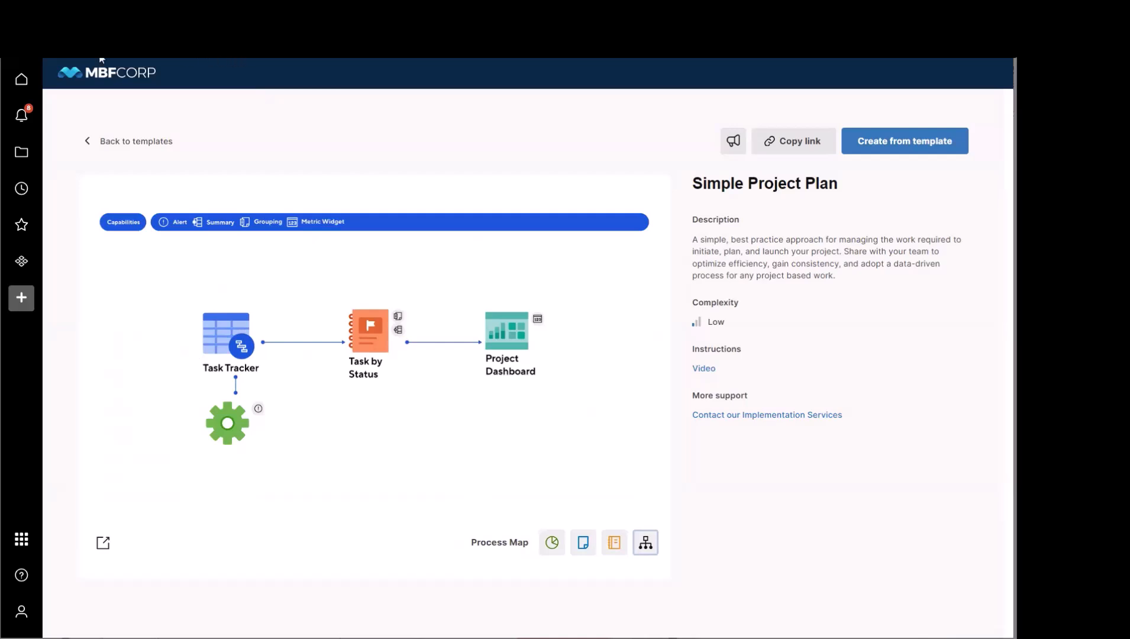
click(94, 147)
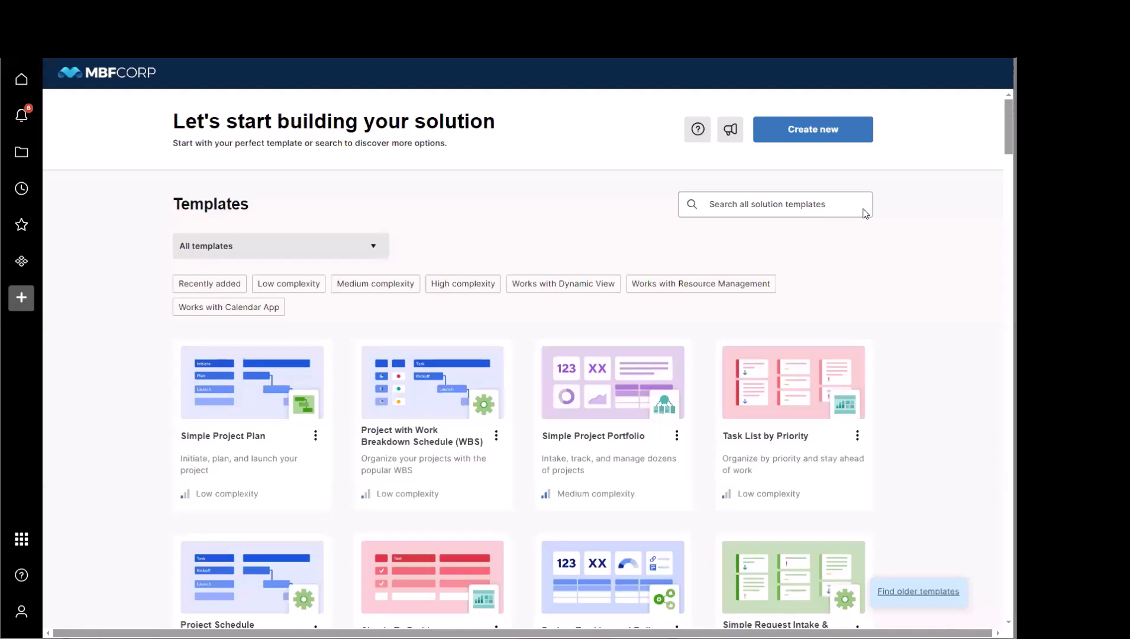
Step: Start a new project with the Project Assistant, naming it Project Beta and choosing the Gantt view
click(834, 138)
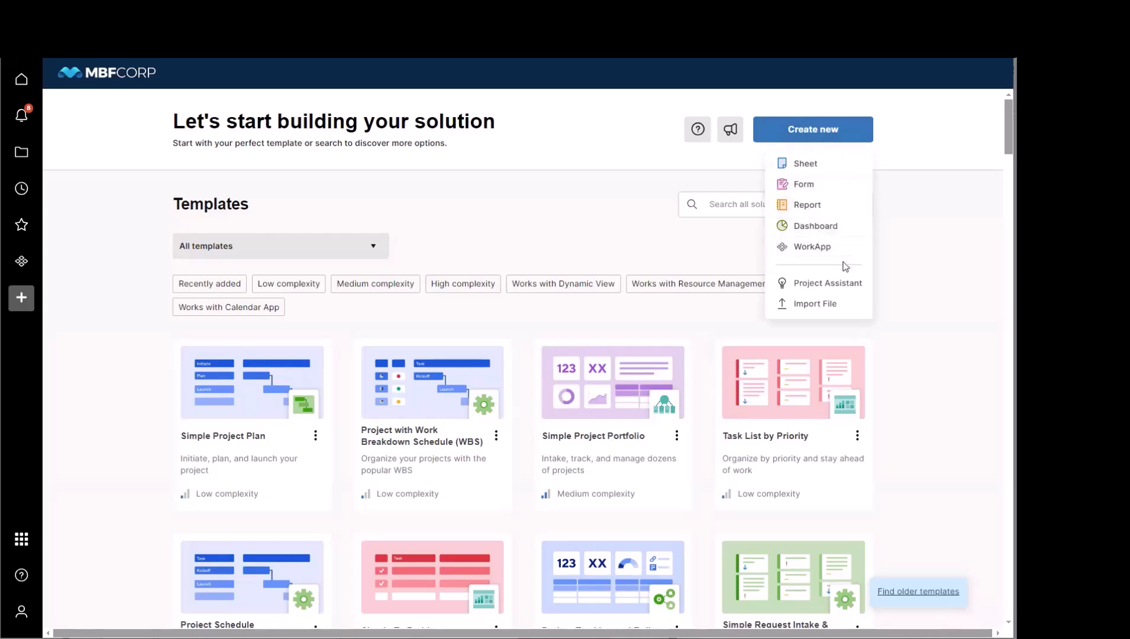
click(843, 288)
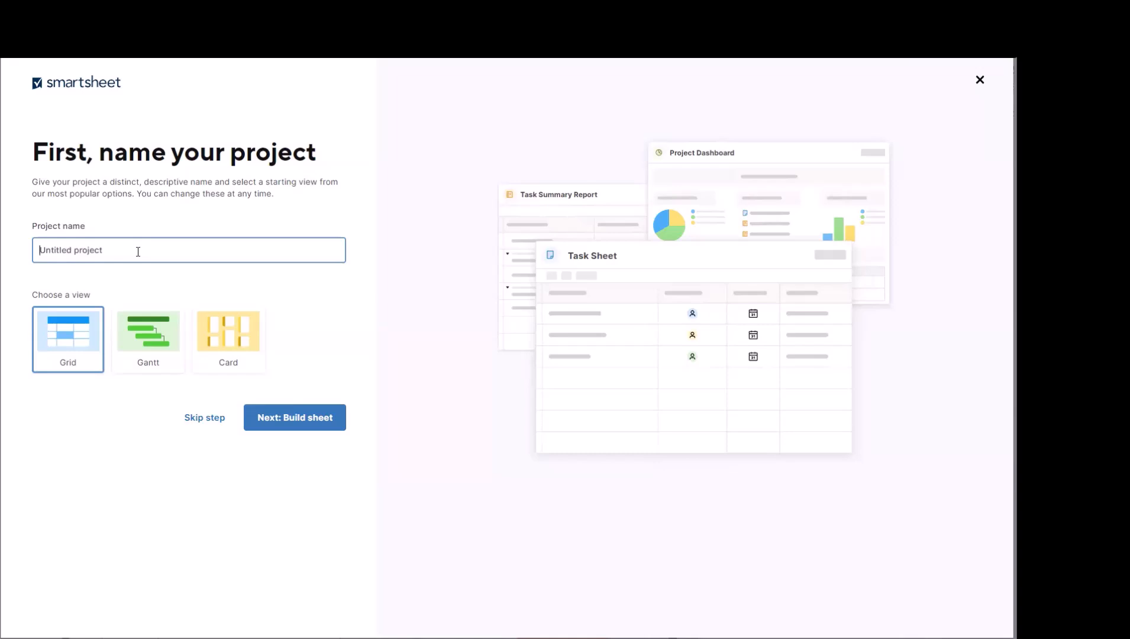
text(Project Beta)
click(159, 352)
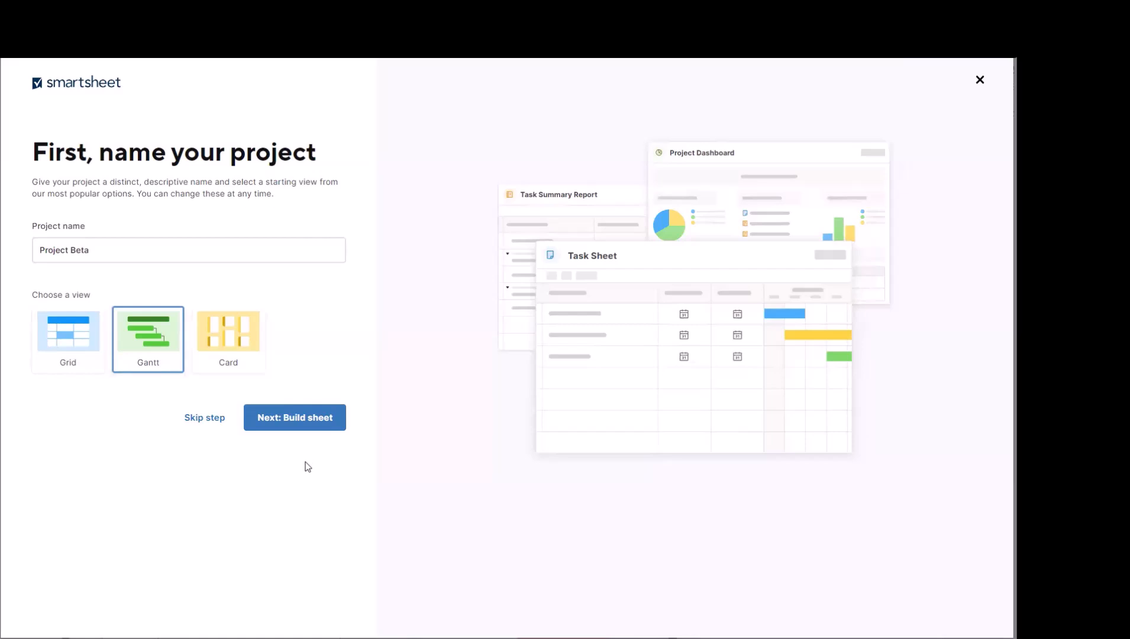
click(311, 426)
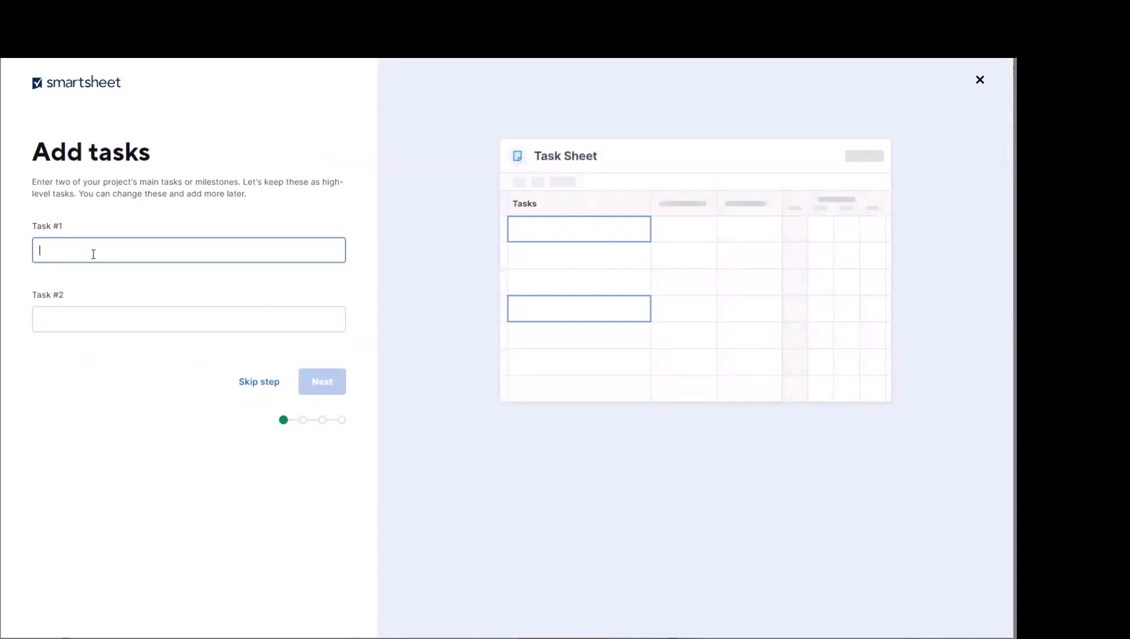
Step: Add the two main tasks Task 1 and Task 2 to the project
text(Task 1)
click(126, 322)
text(Task 2)
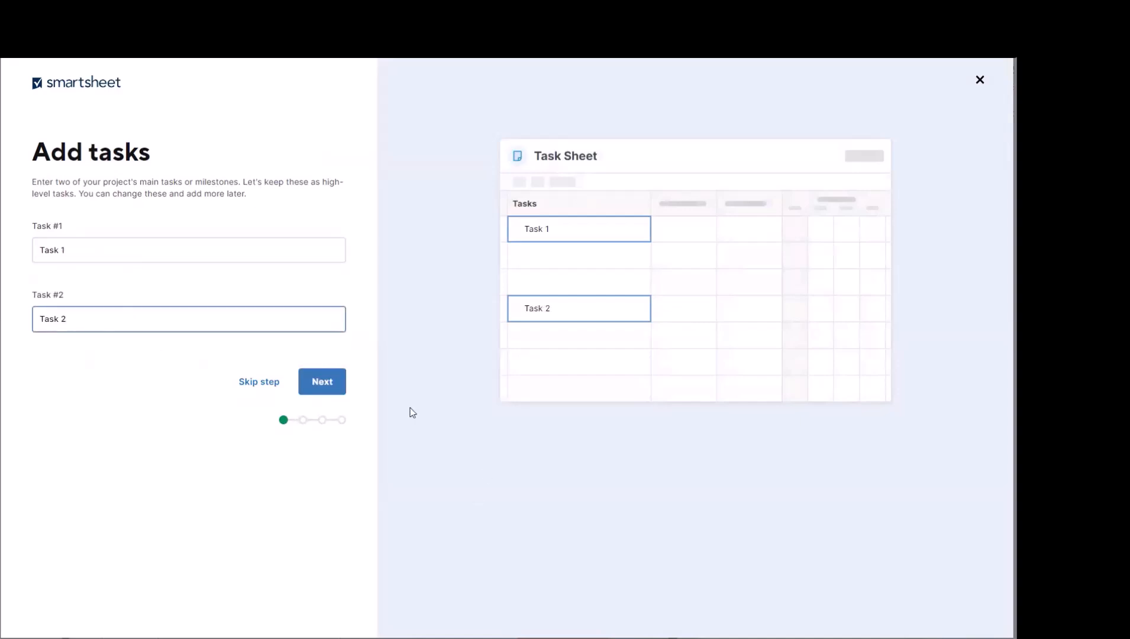
click(327, 390)
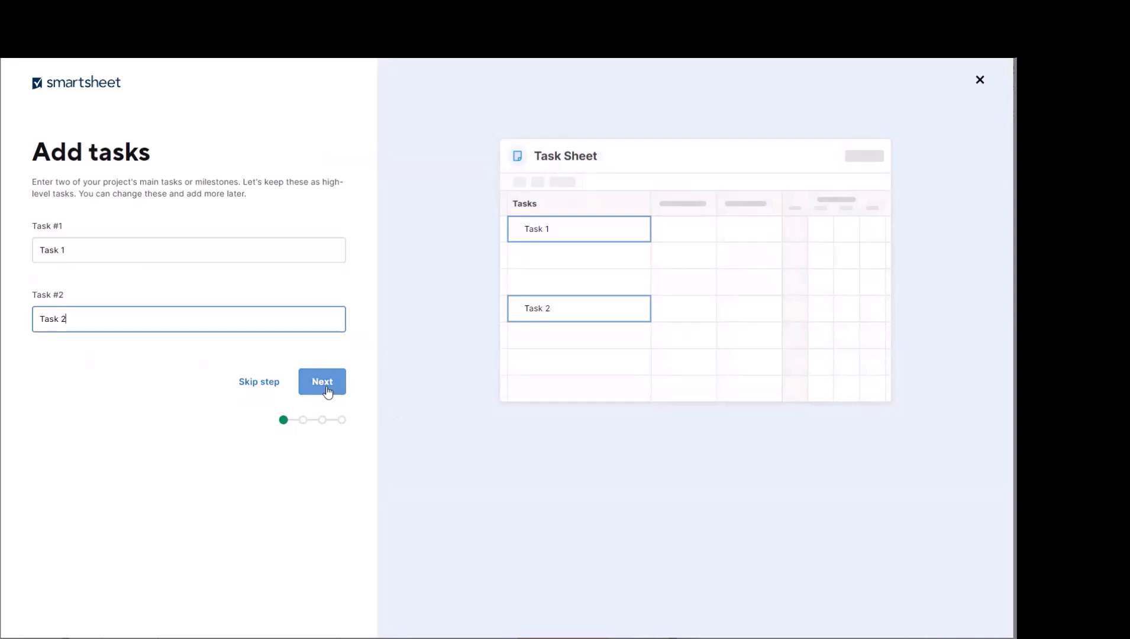
Step: Break Task 1 down into the subtasks Subtask 1 and Subtask 2
click(108, 322)
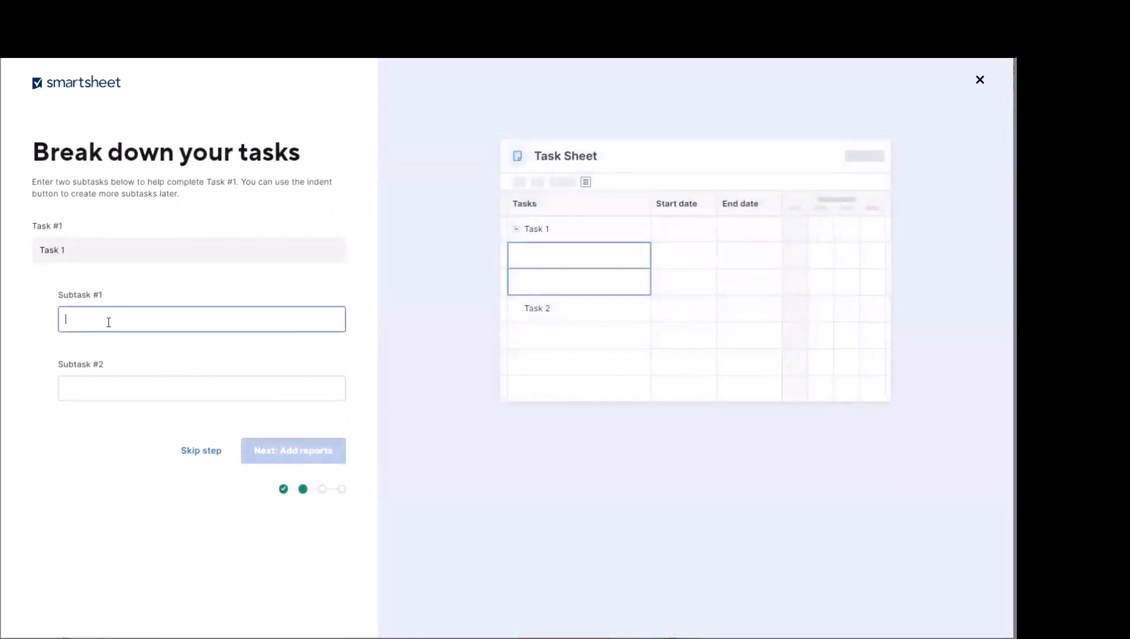
text(Subt)
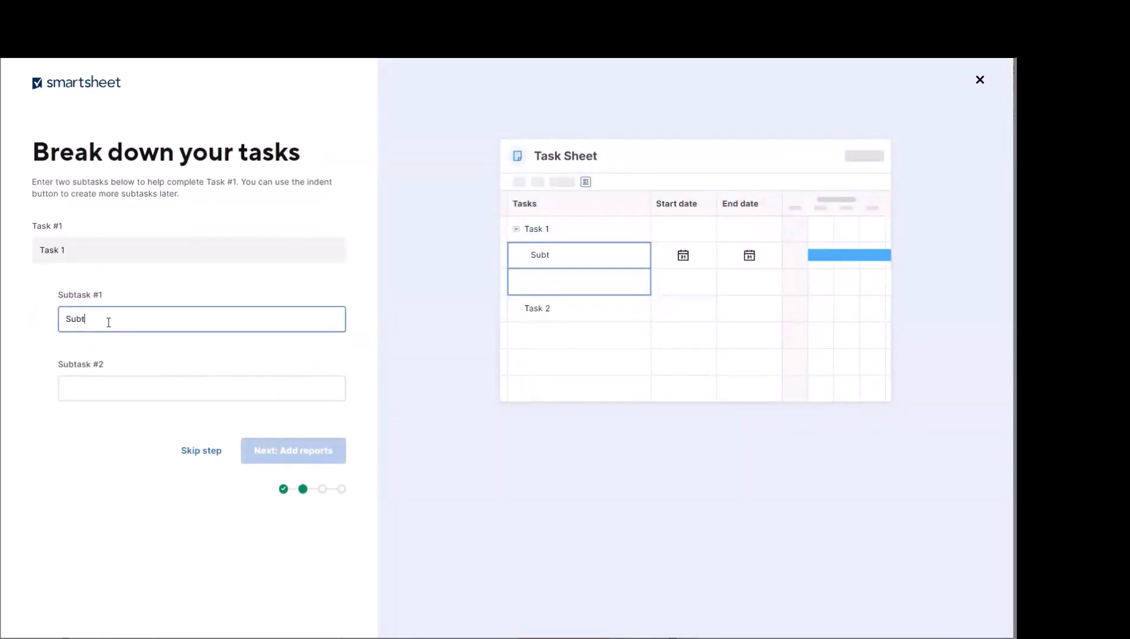
text(ask 1)
click(113, 384)
text(Sub)
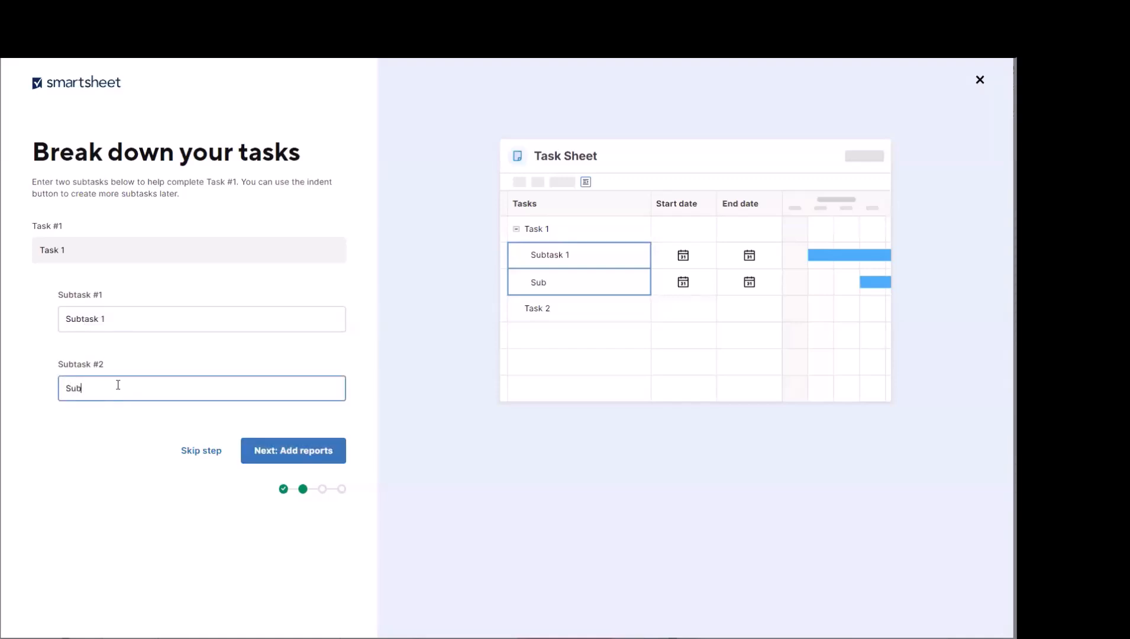
text(task 2)
click(297, 451)
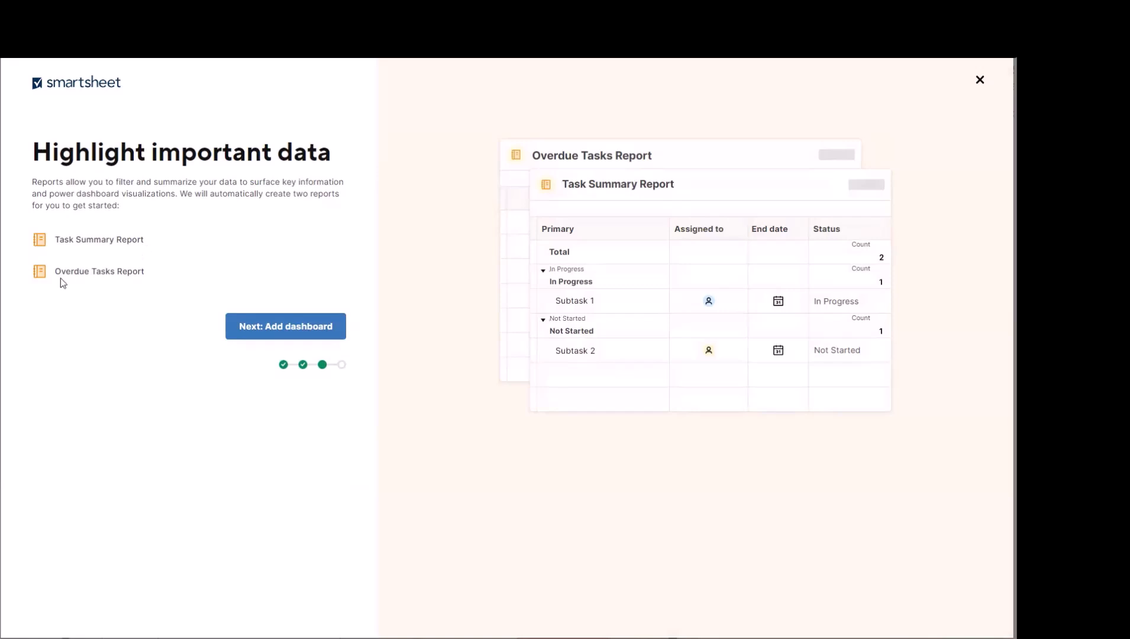
Step: Accept the suggested reports and project dashboard, and build the project
click(286, 334)
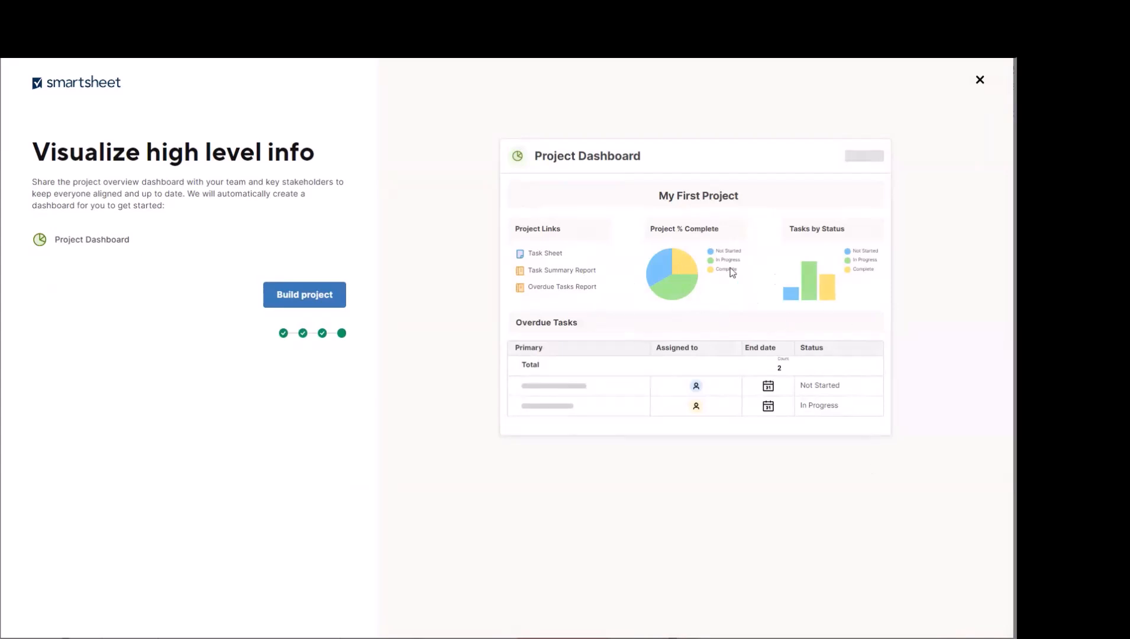
click(296, 306)
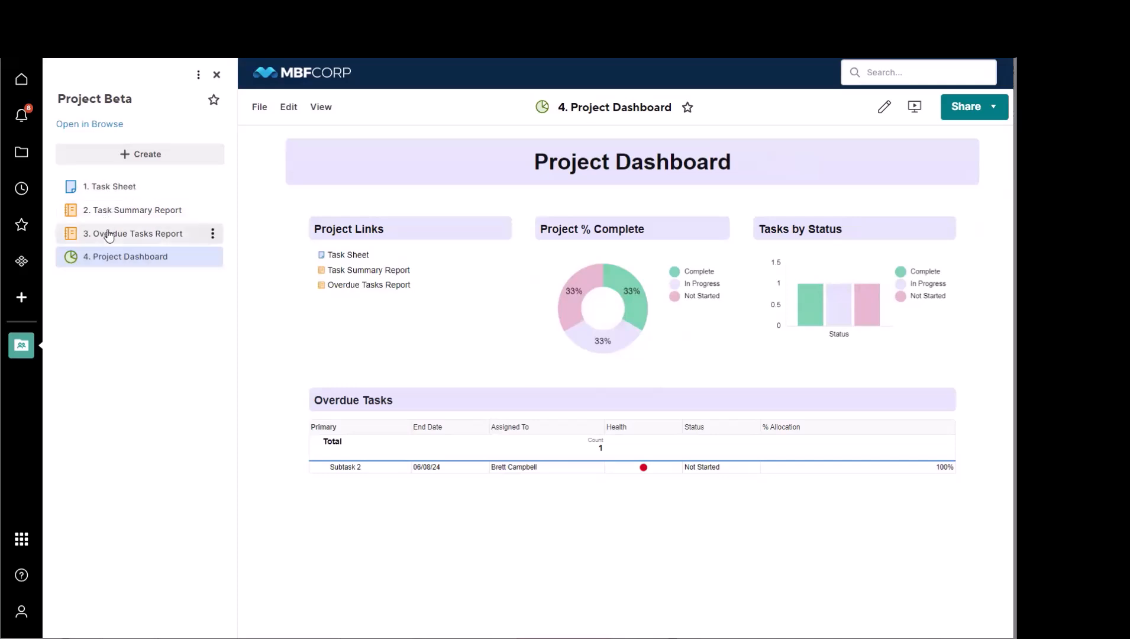
Step: Open the project's task sheet without the workspace contents list and widen its grid area beside the Gantt chart
click(100, 189)
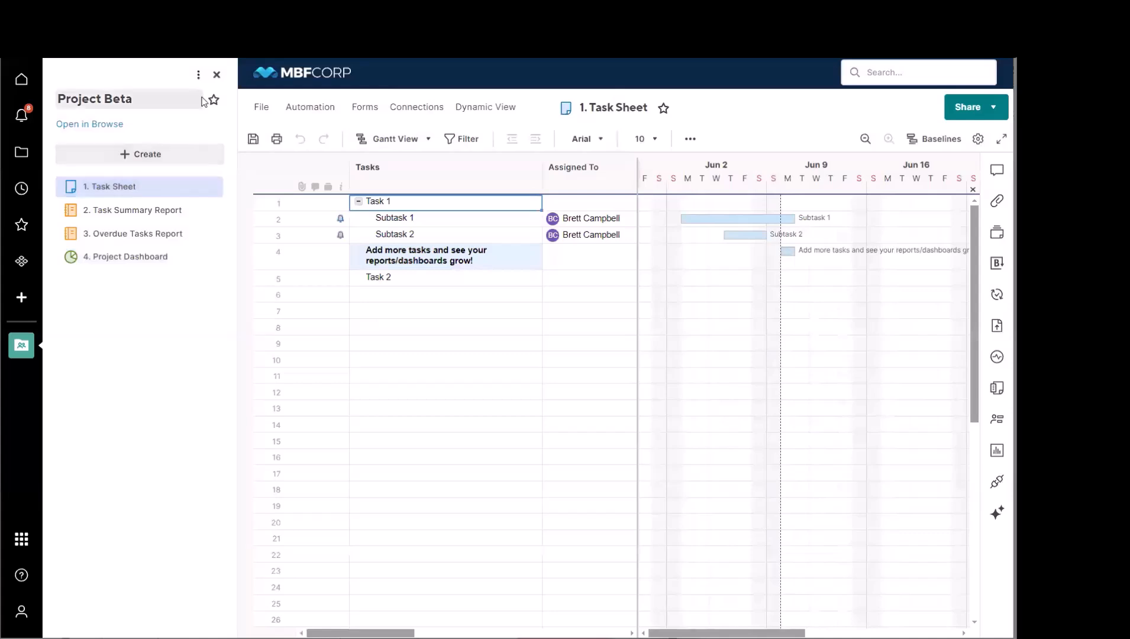
click(216, 75)
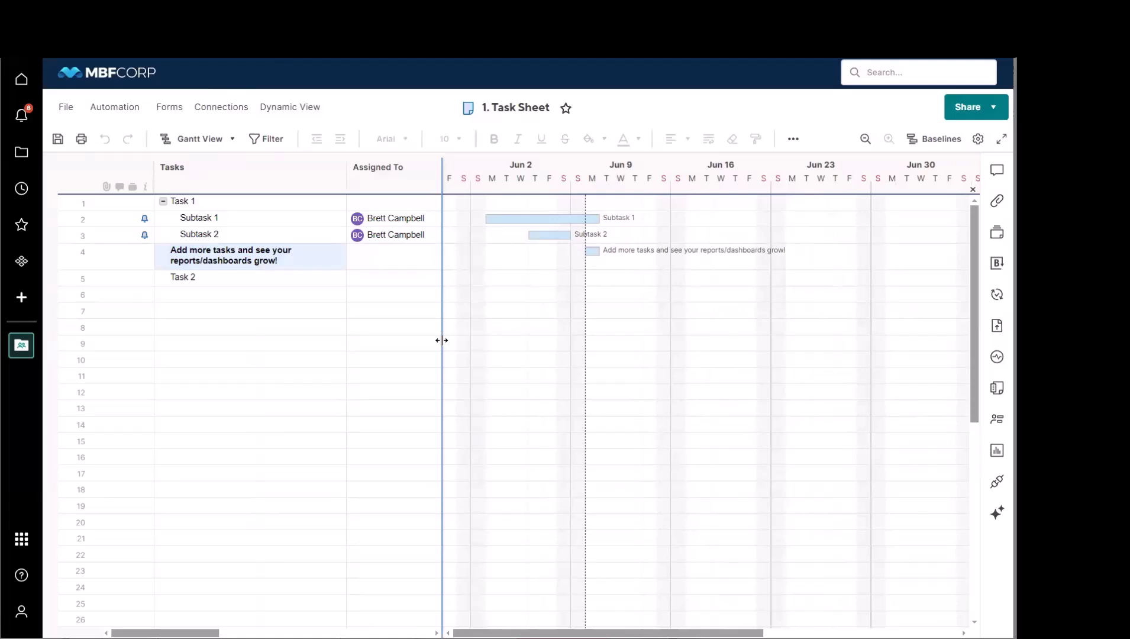
drag(441, 340, 548, 346)
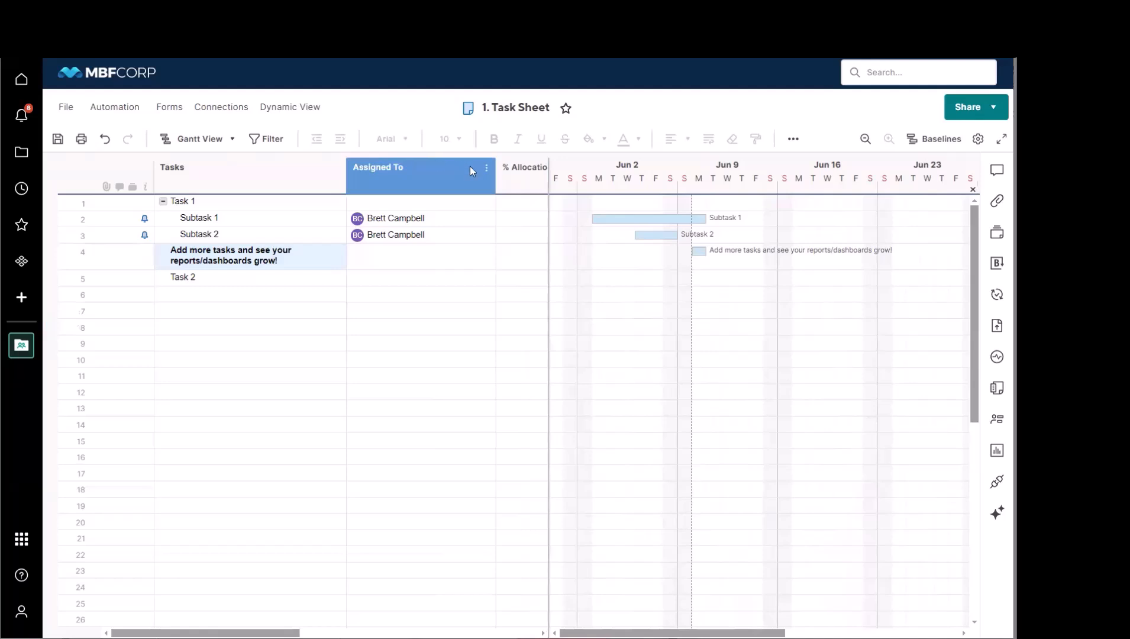
Step: Review the column types offered in the Assigned To column's properties without changing anything
click(488, 168)
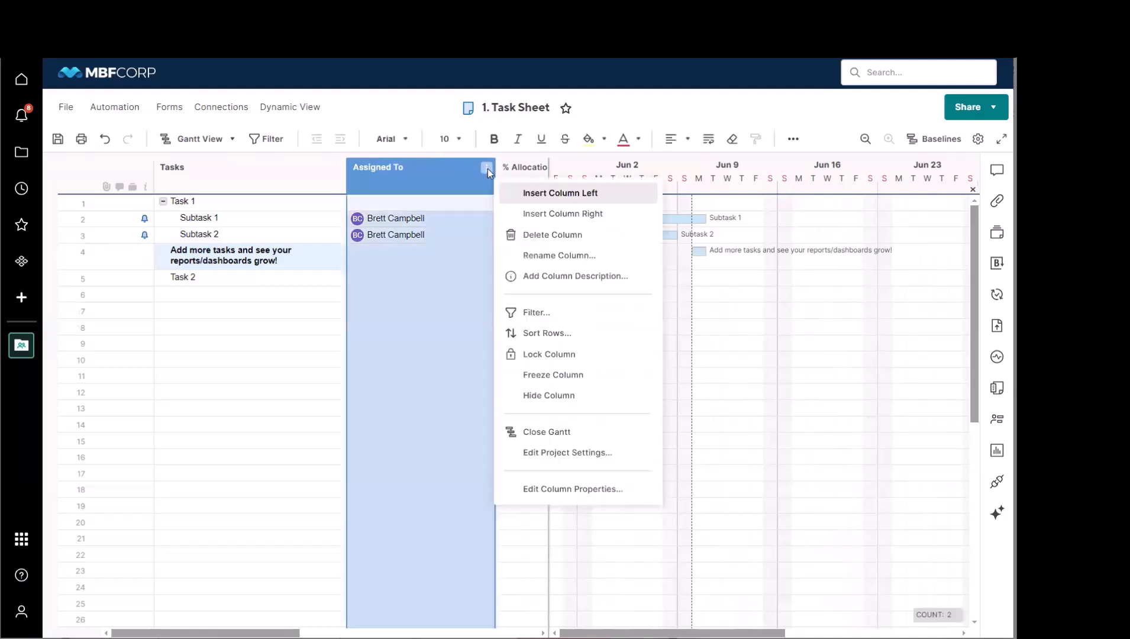
click(590, 490)
click(431, 282)
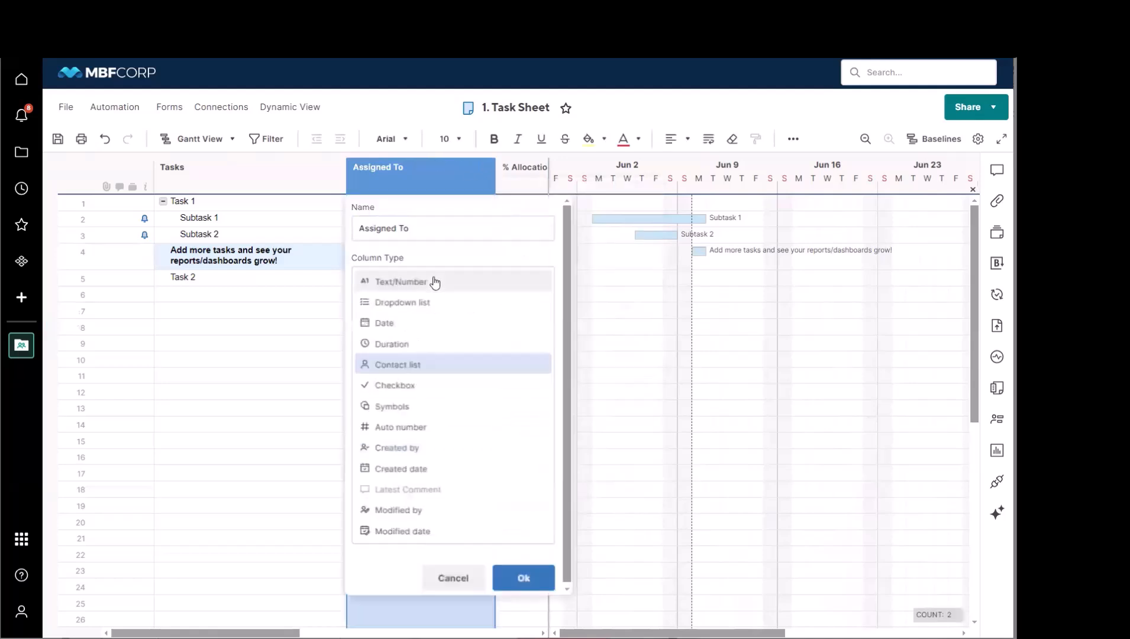
click(453, 578)
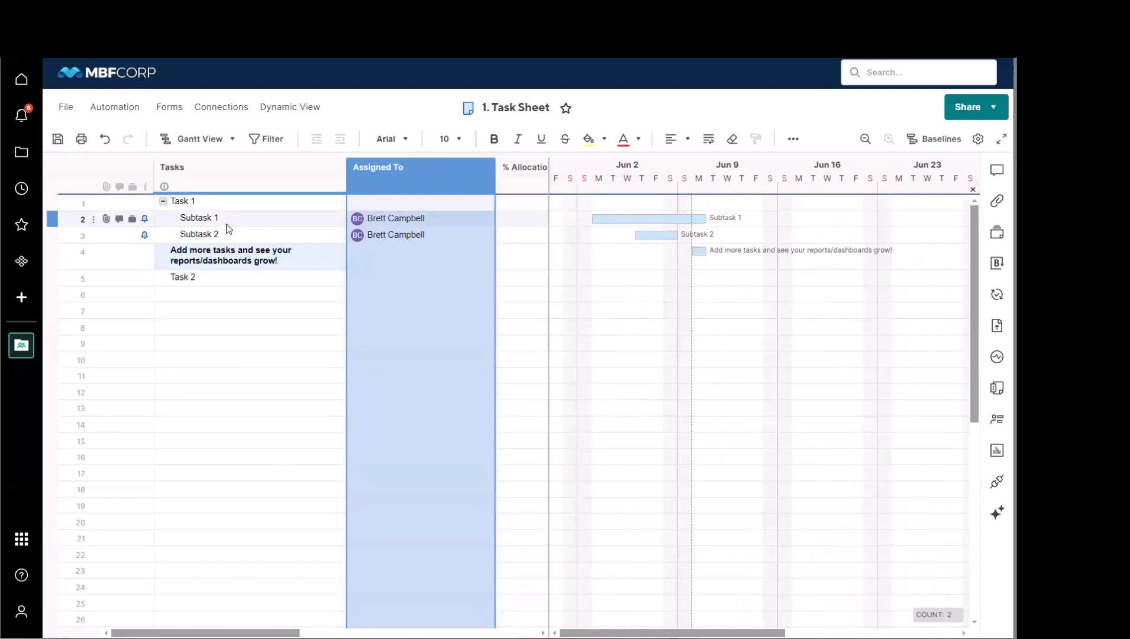
Step: Collapse the subtasks under Task 1 and expand them again
click(215, 295)
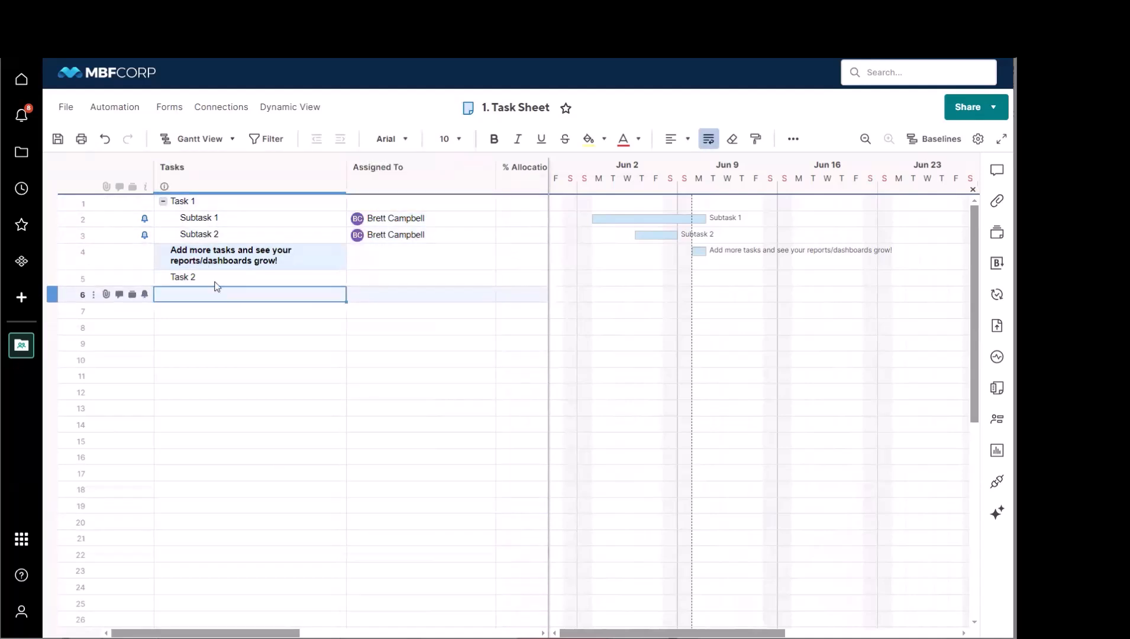
click(162, 202)
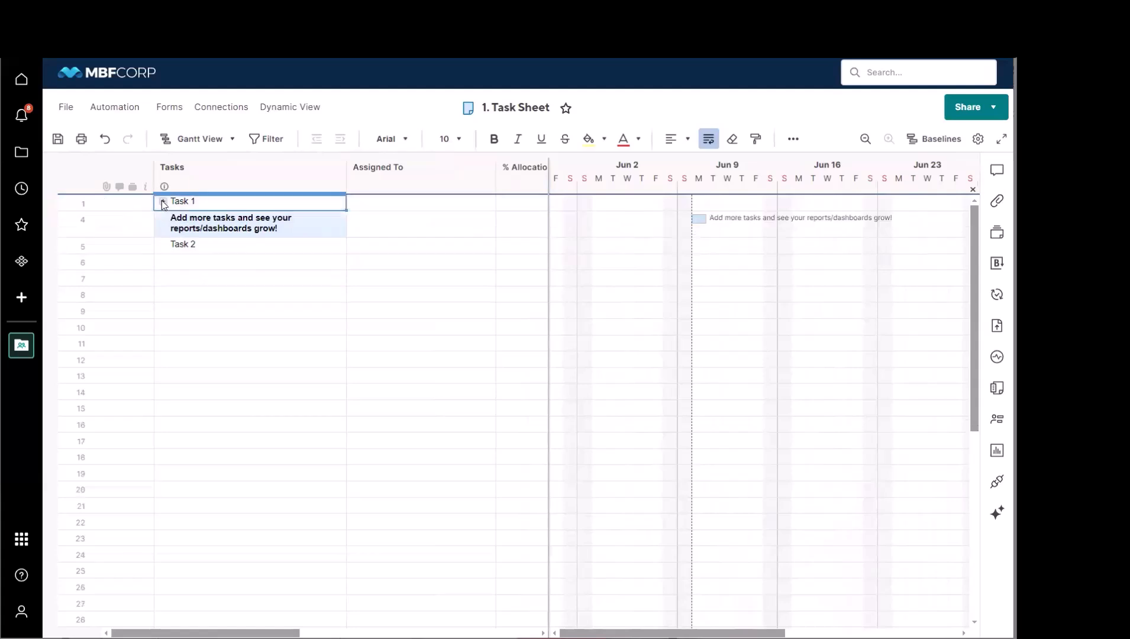
click(162, 201)
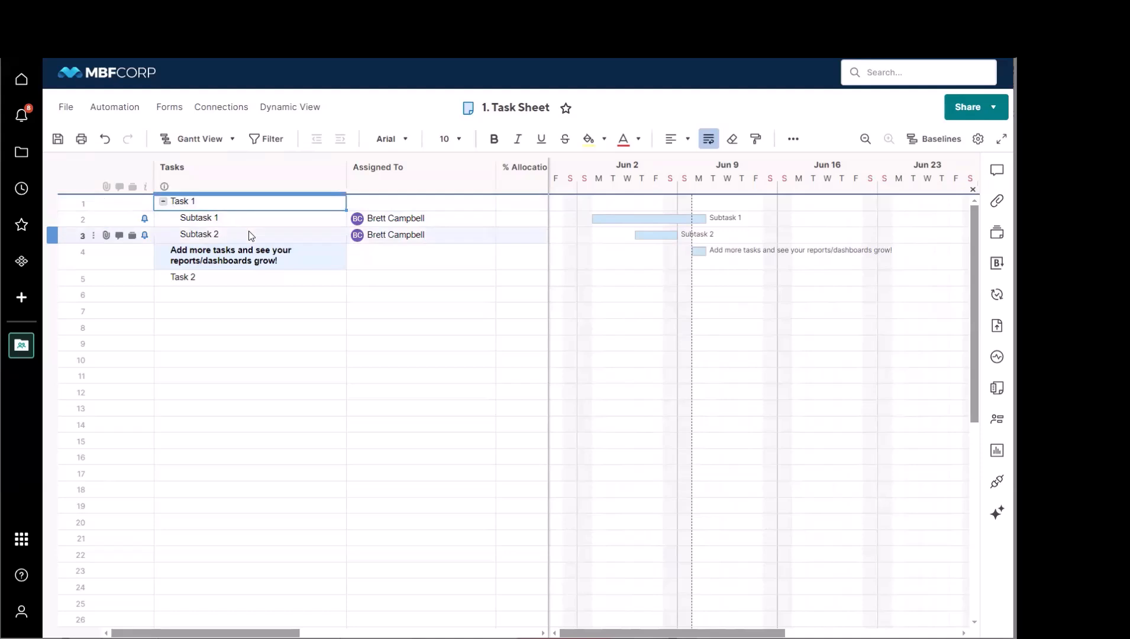
Step: Outdent and re-indent Subtask 1, and outdent Subtask 2 back to the same level as Subtask 1
click(85, 218)
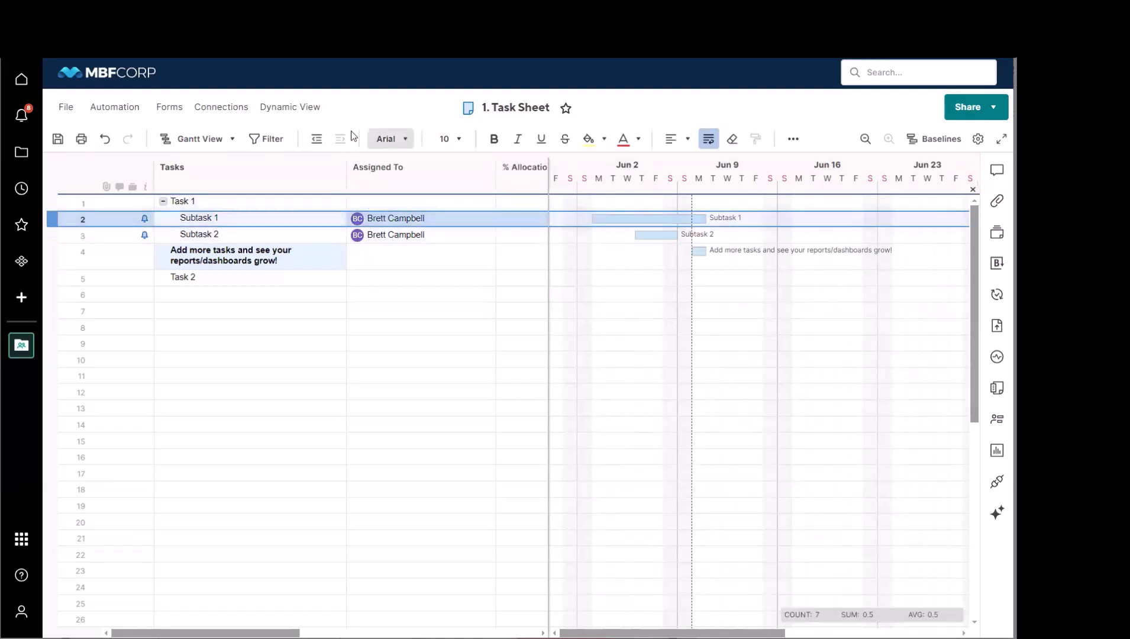
click(314, 142)
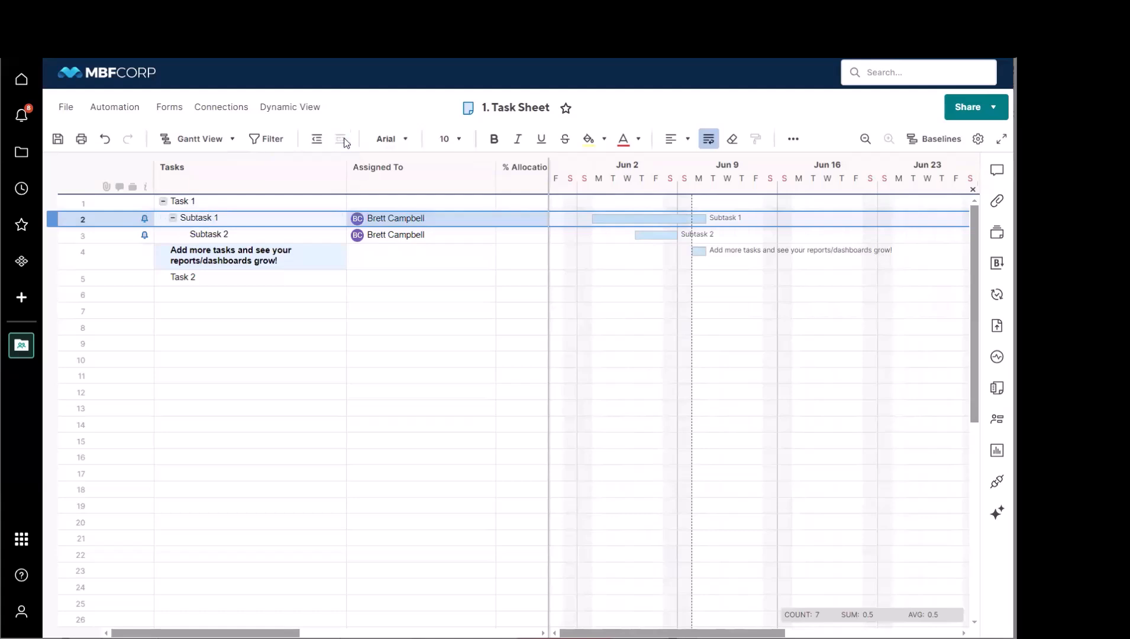
click(266, 235)
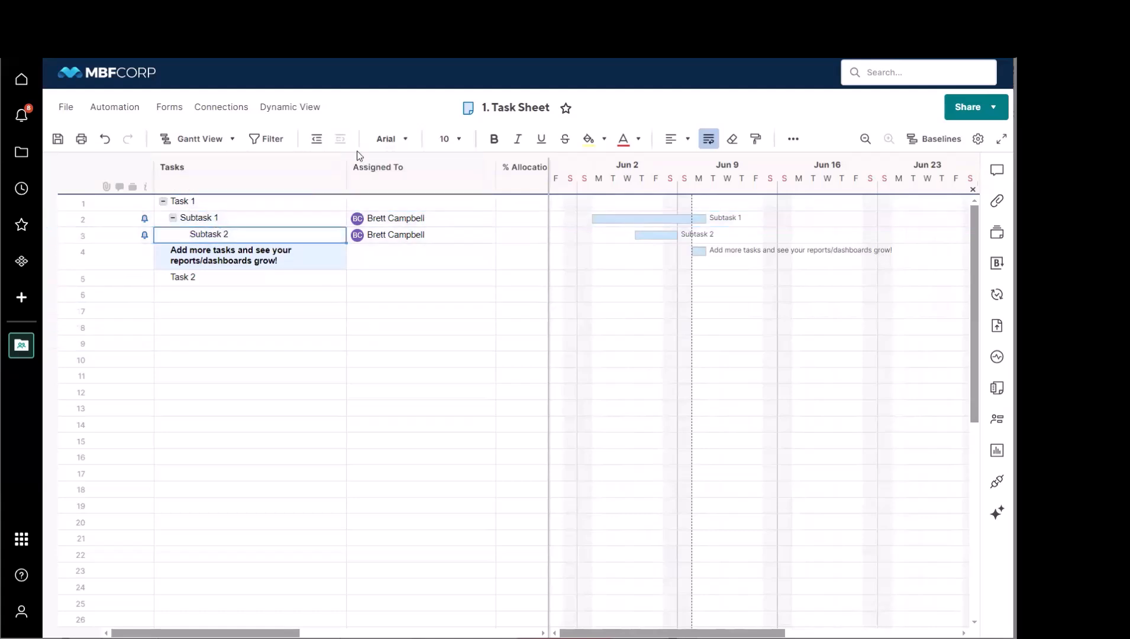
click(318, 141)
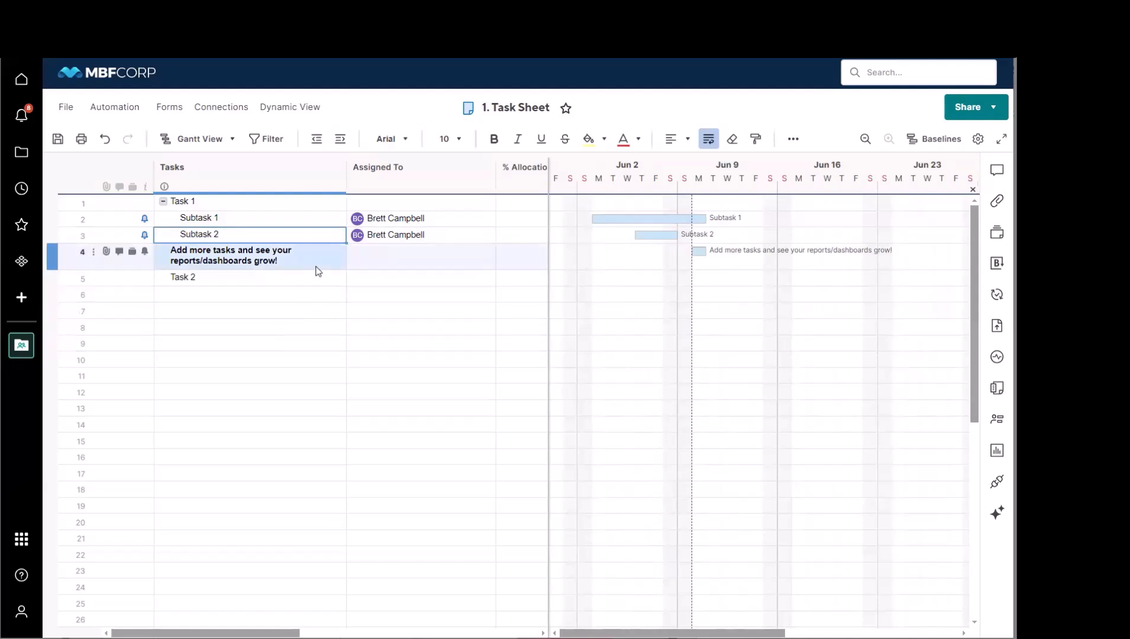
Step: Show the task sheet in Grid View and in Card View to compare how its tasks are laid out
click(227, 140)
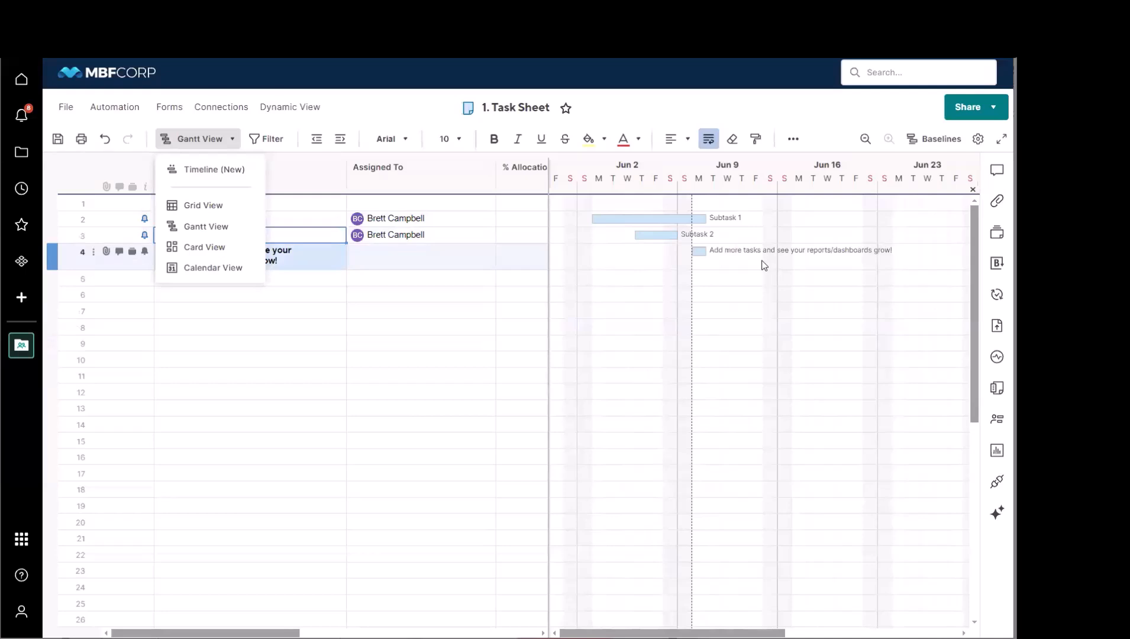
click(207, 206)
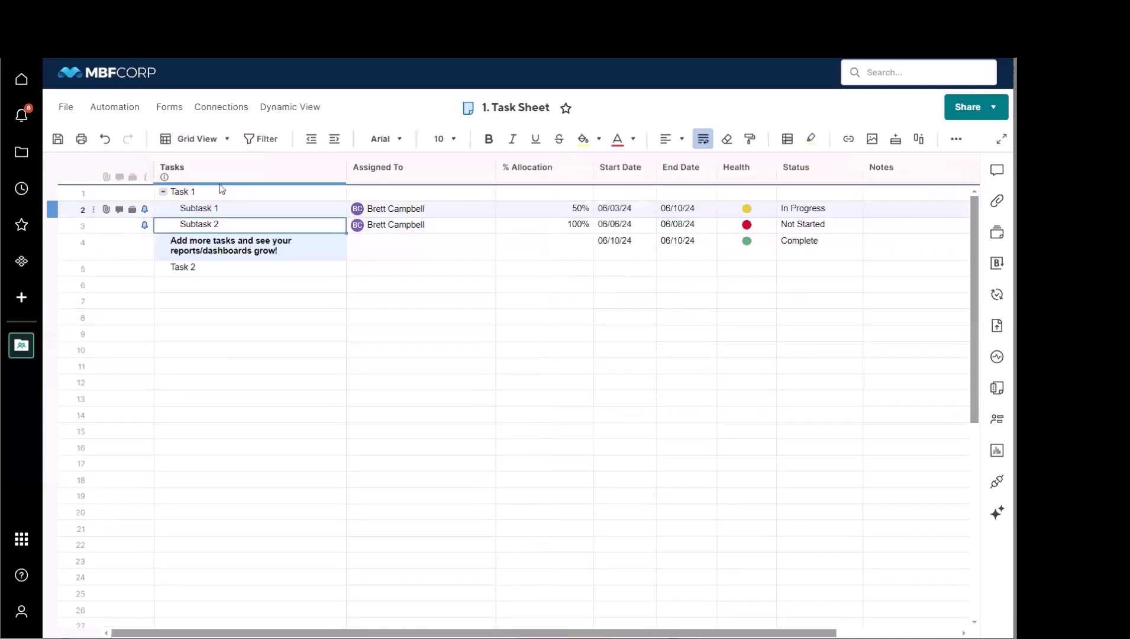
click(225, 142)
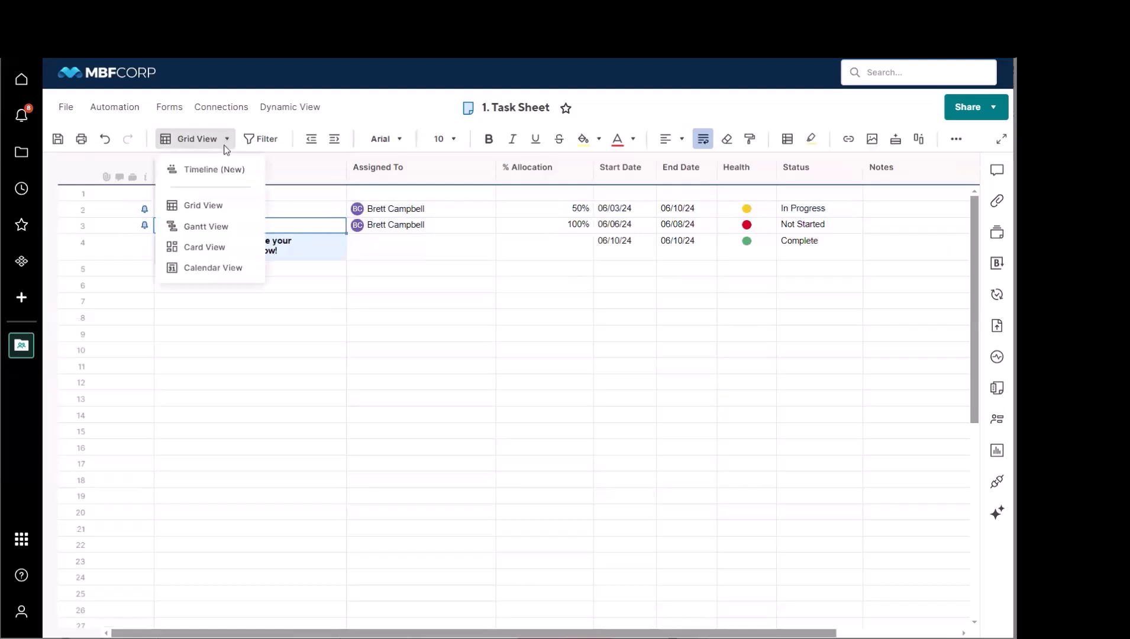
click(224, 247)
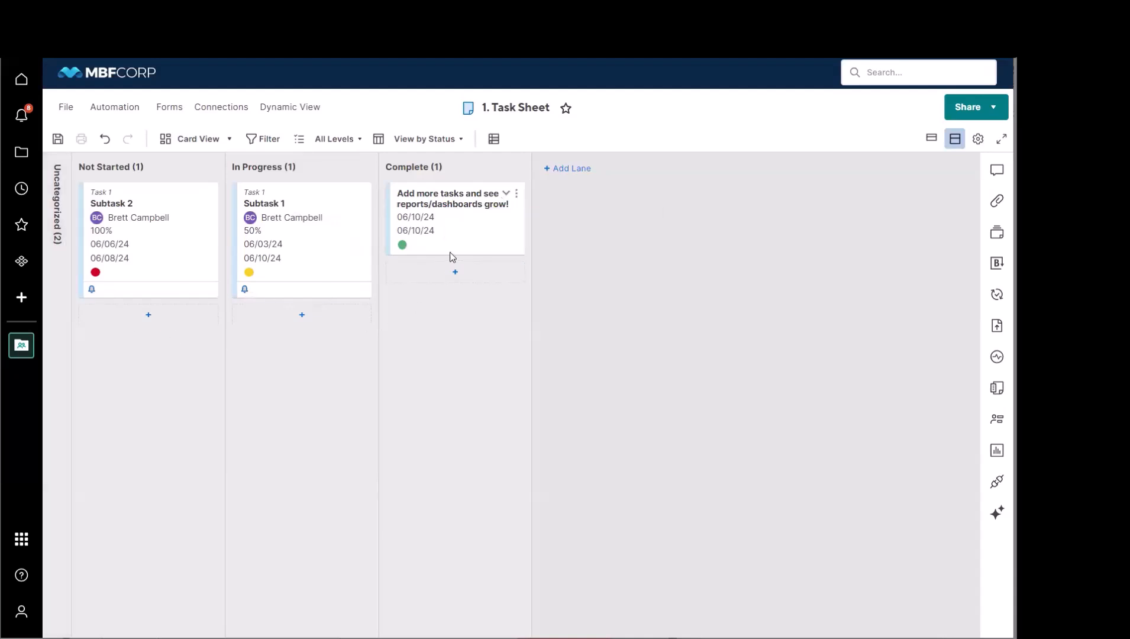
Step: View the tasks in Calendar View and return the task sheet to Grid View
click(192, 143)
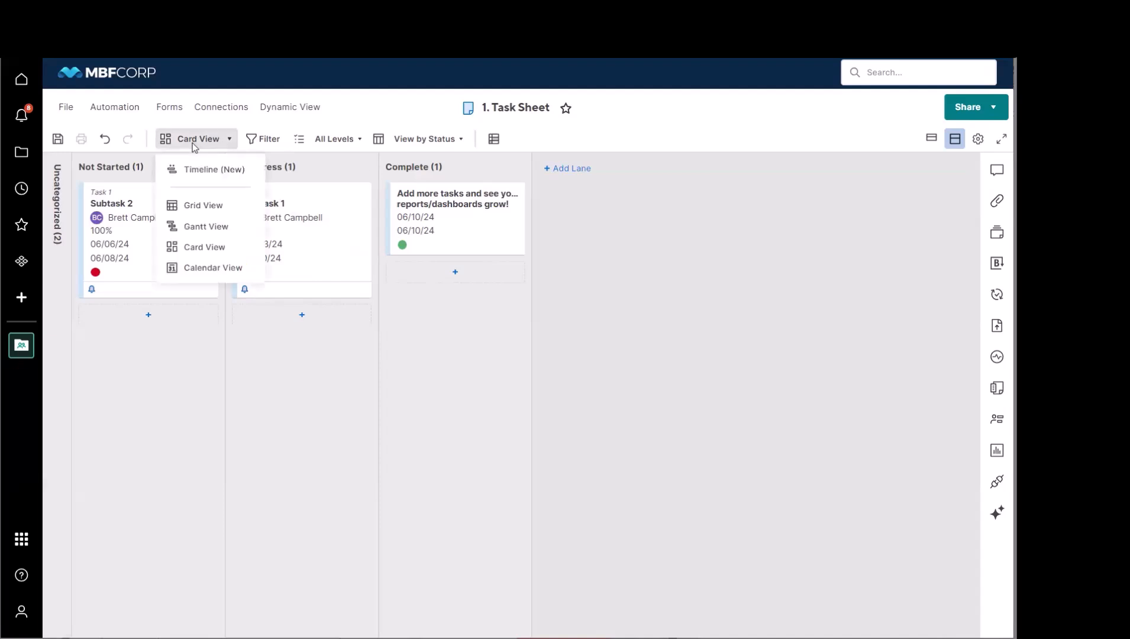
click(214, 268)
click(636, 445)
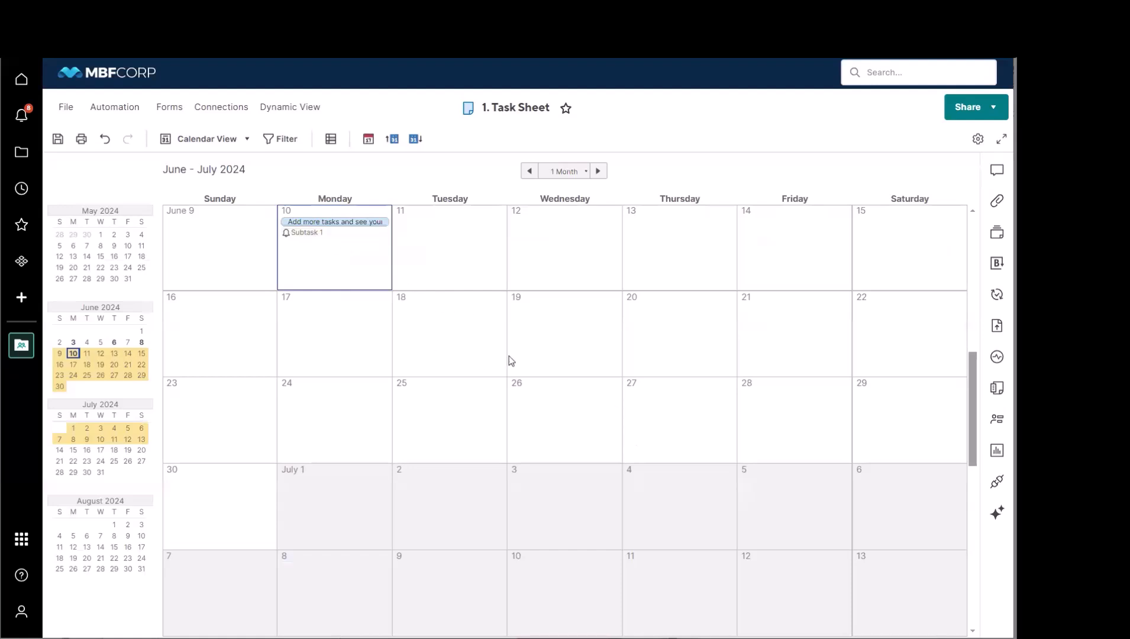
click(233, 146)
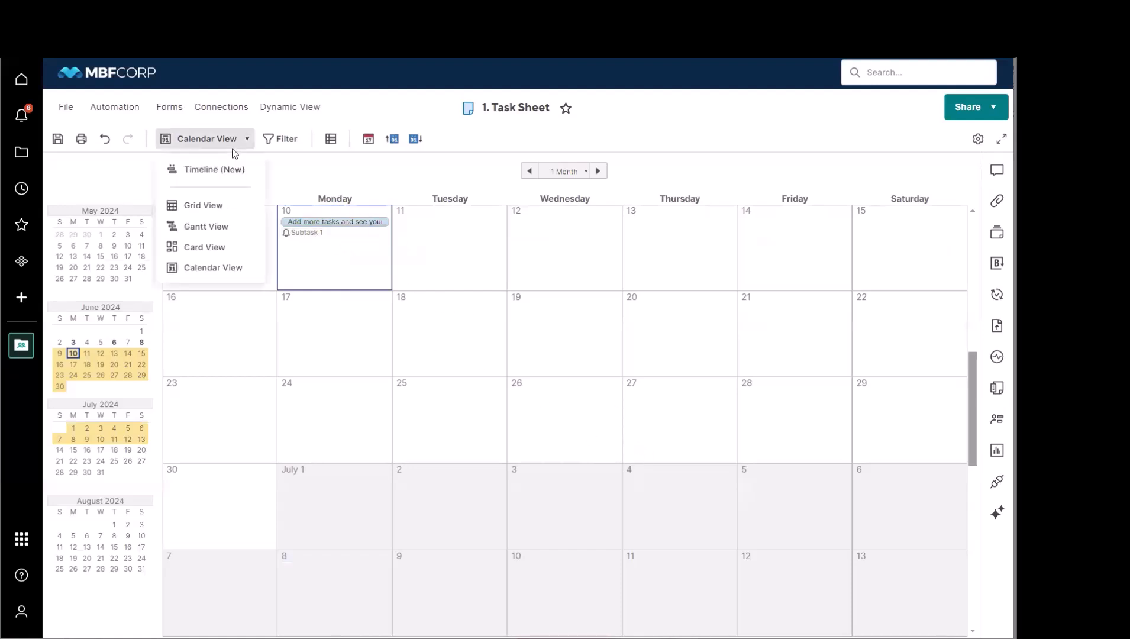
click(221, 207)
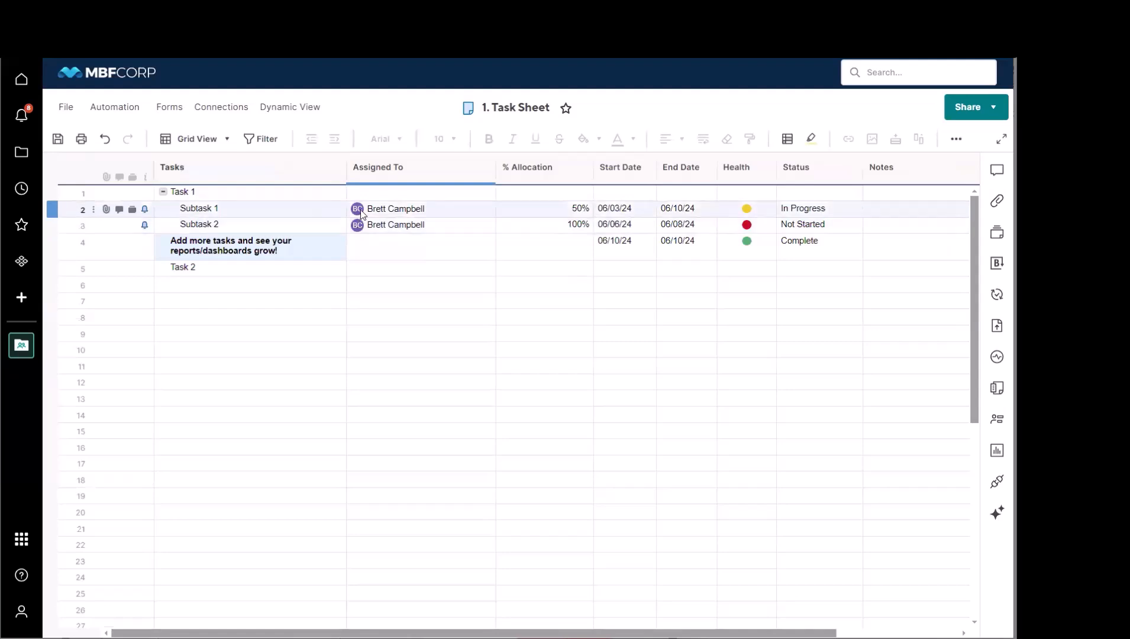
Step: Look at the sheet's form management window and close it without creating a form
click(165, 109)
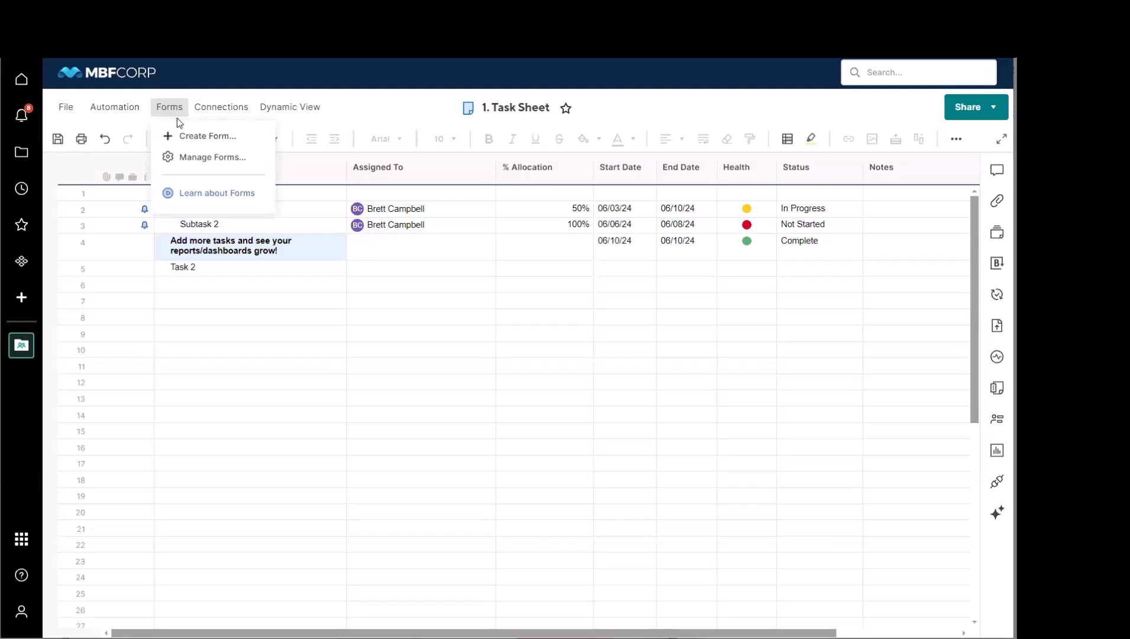
click(199, 158)
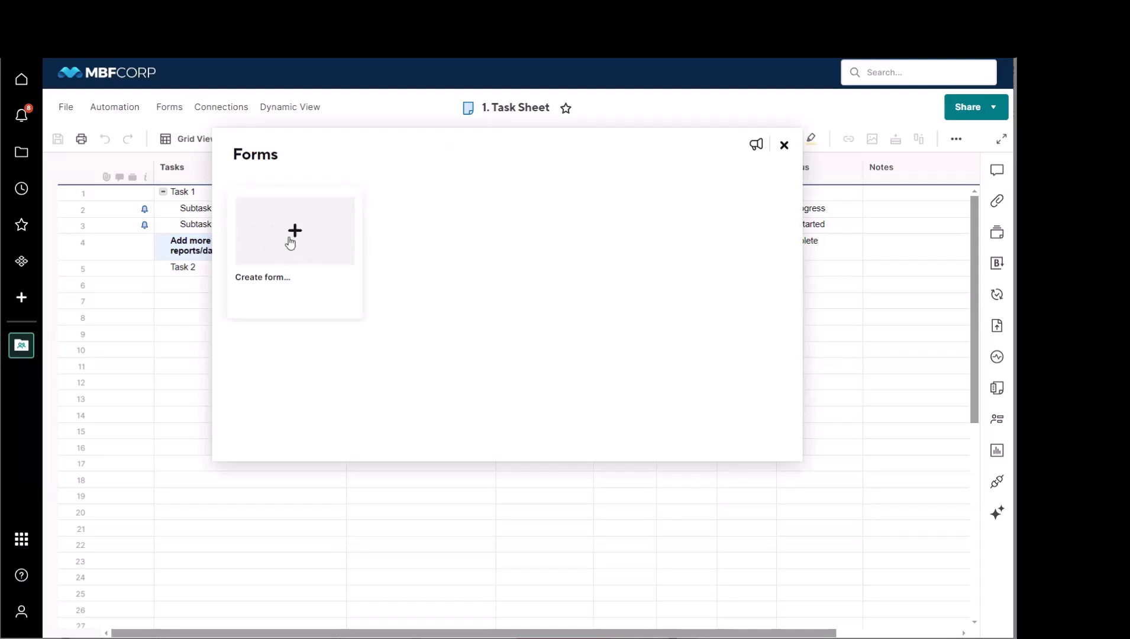
click(784, 145)
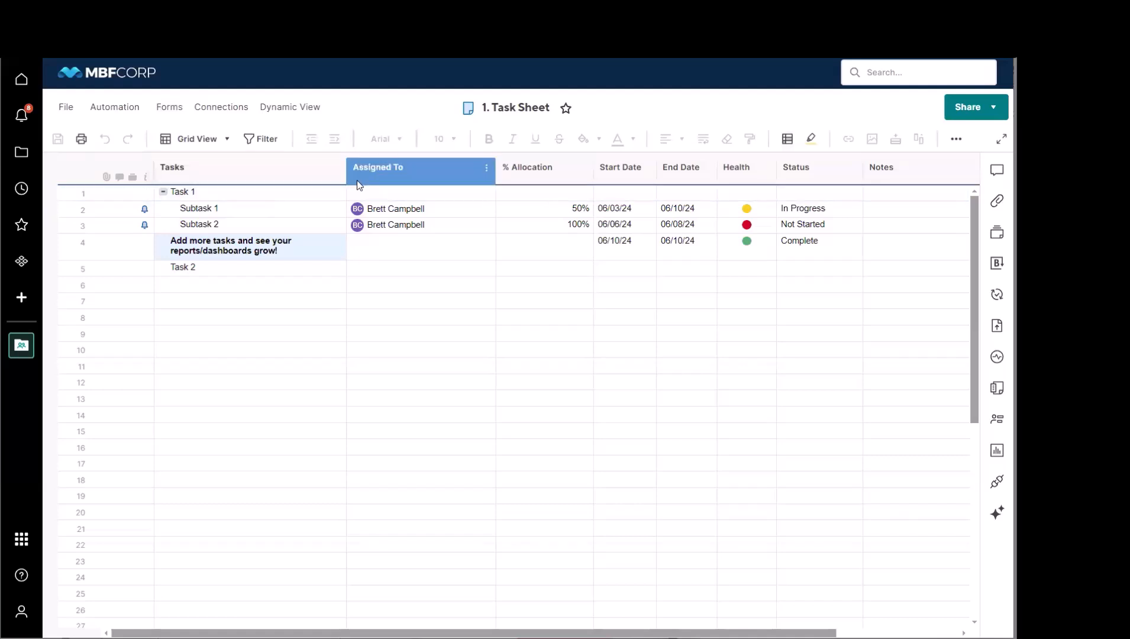
Step: Check the sheet's automation options and open the Manage Workflows page to view the workflow templates
click(124, 111)
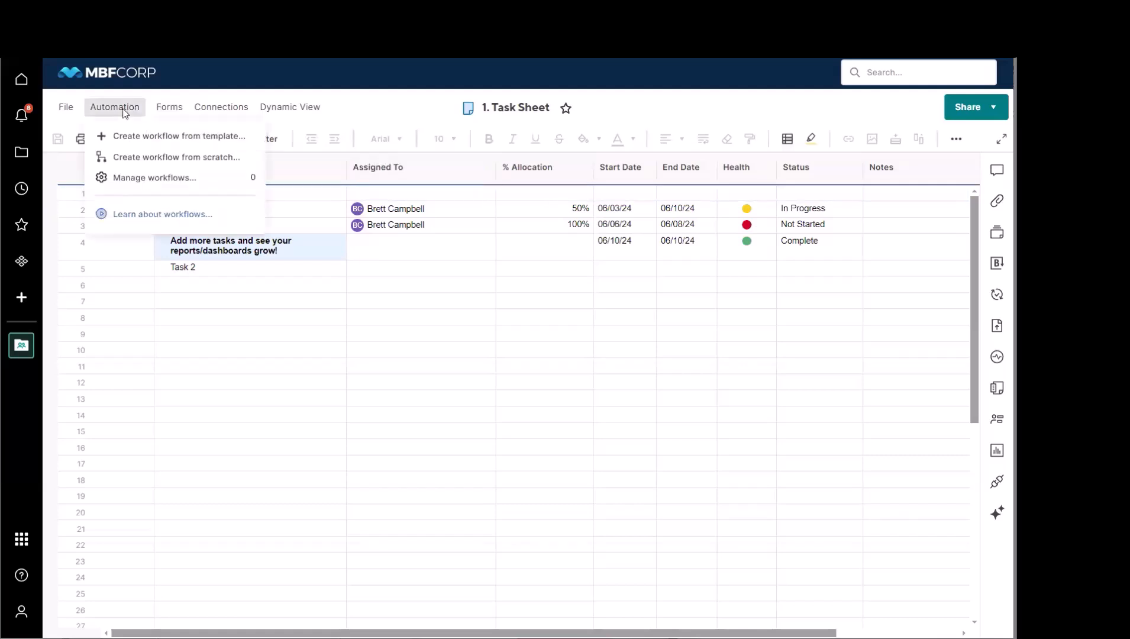
click(383, 107)
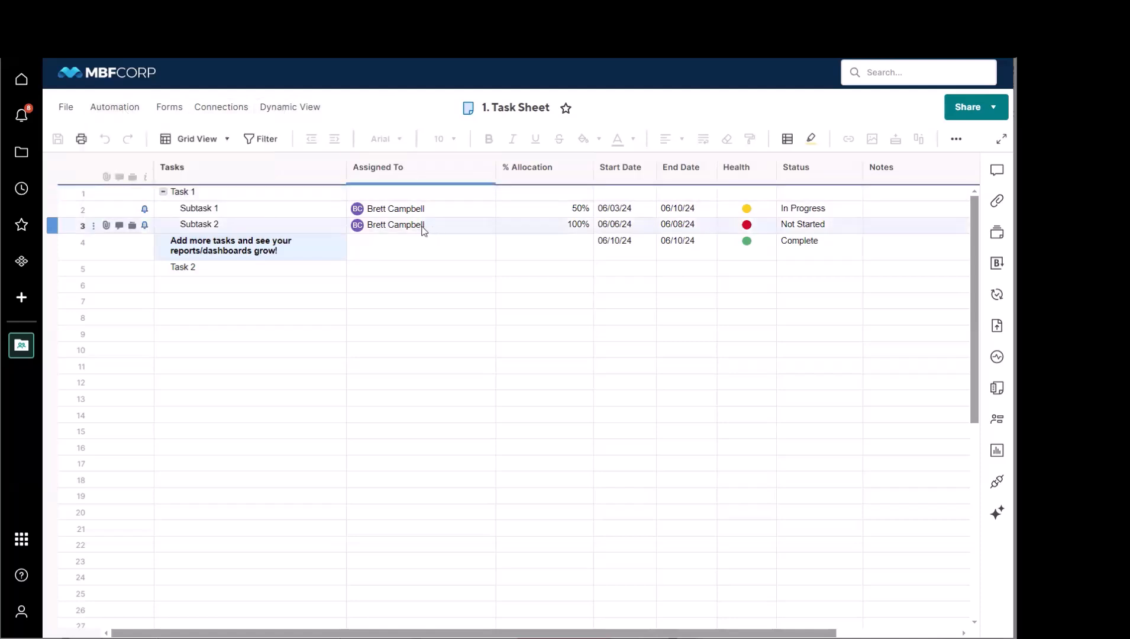
mouse_move(422, 229)
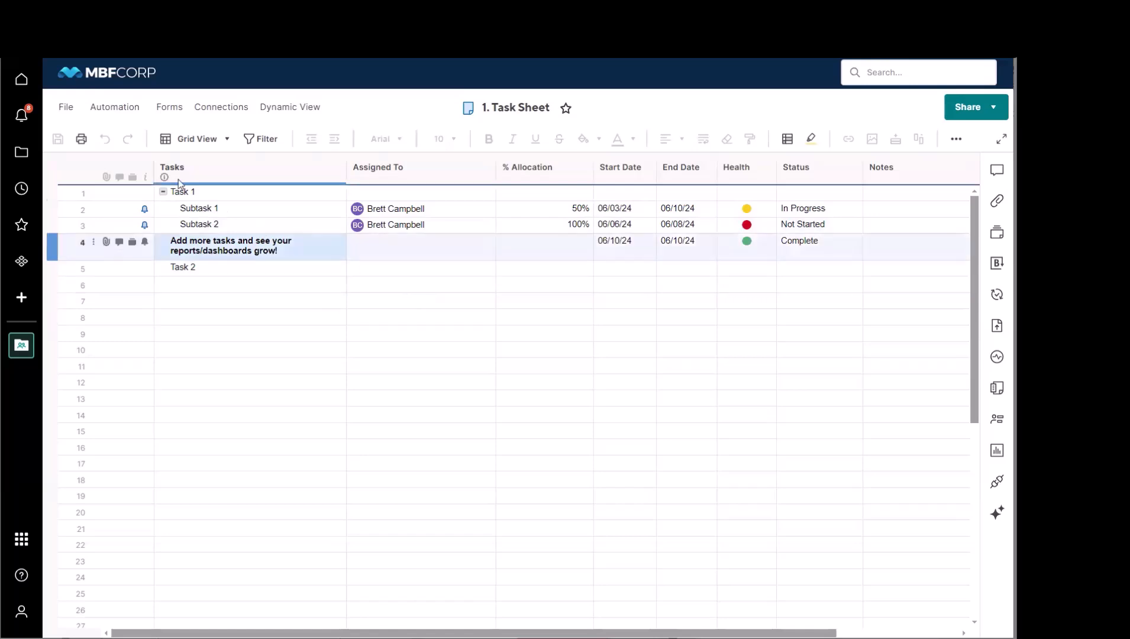
click(114, 108)
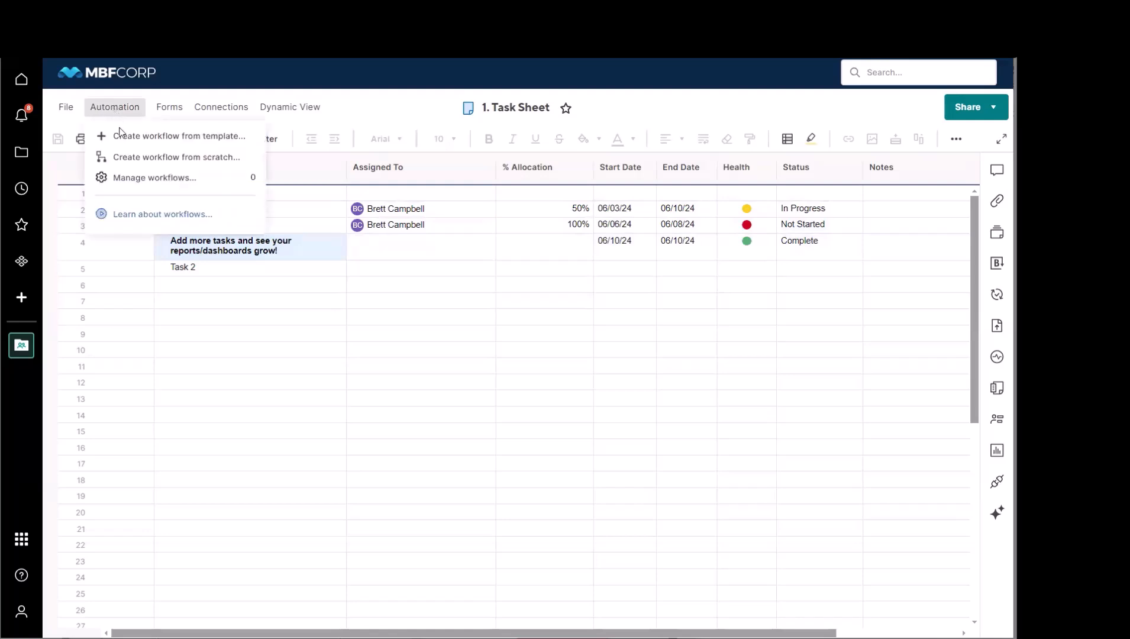
click(142, 177)
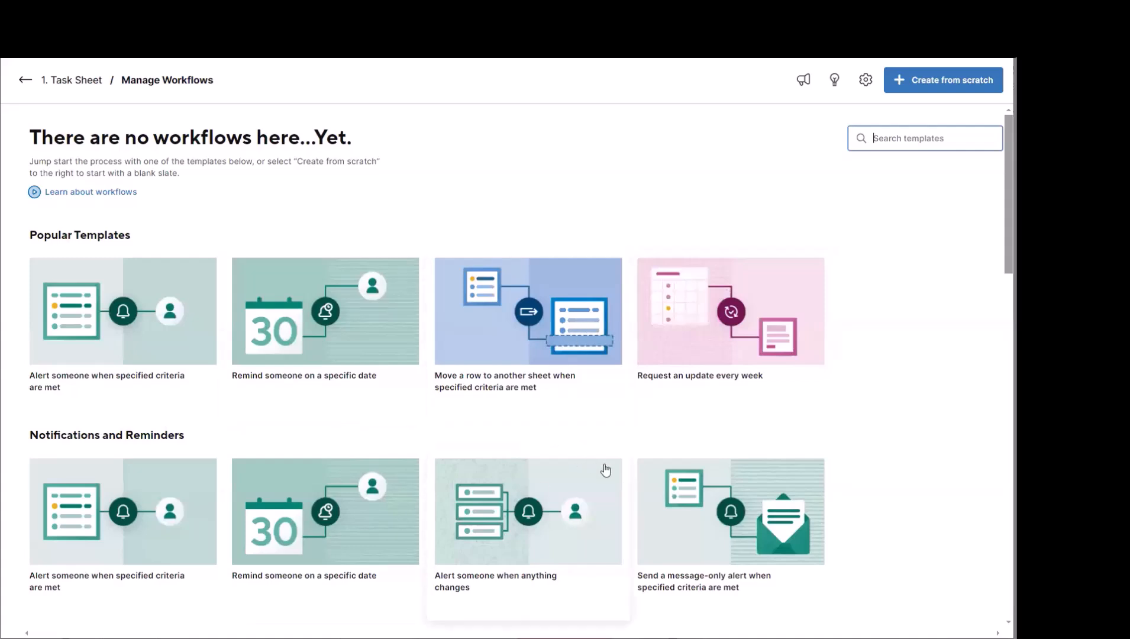
Step: Review the trigger and action options of a workflow created from scratch, cancel it and return to the task sheet
click(952, 87)
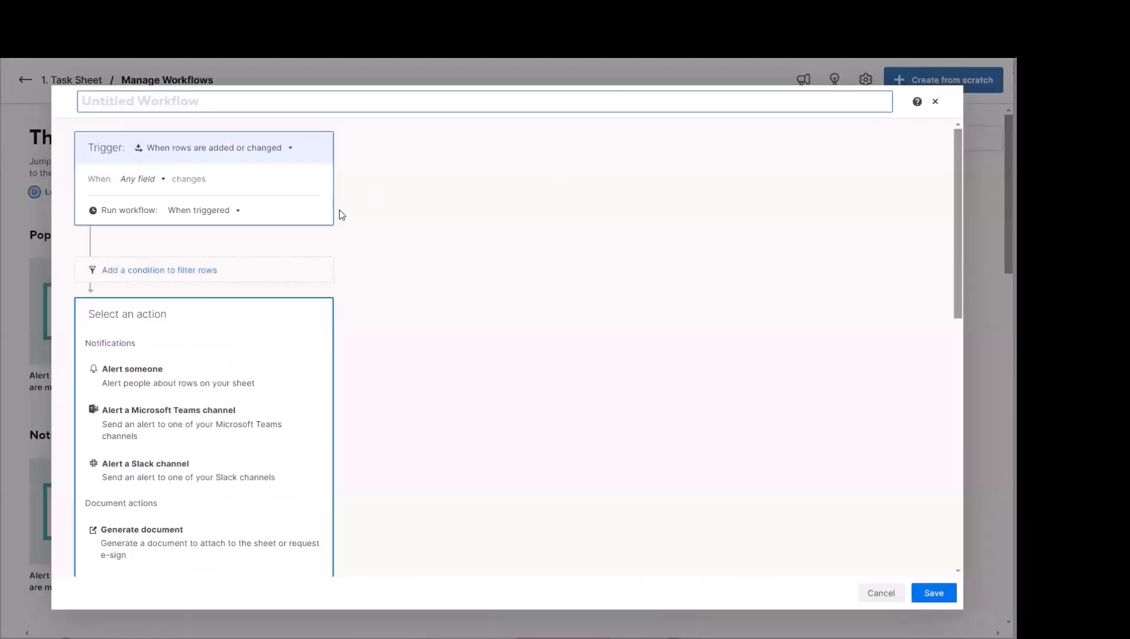
scroll(342, 218, down, 6)
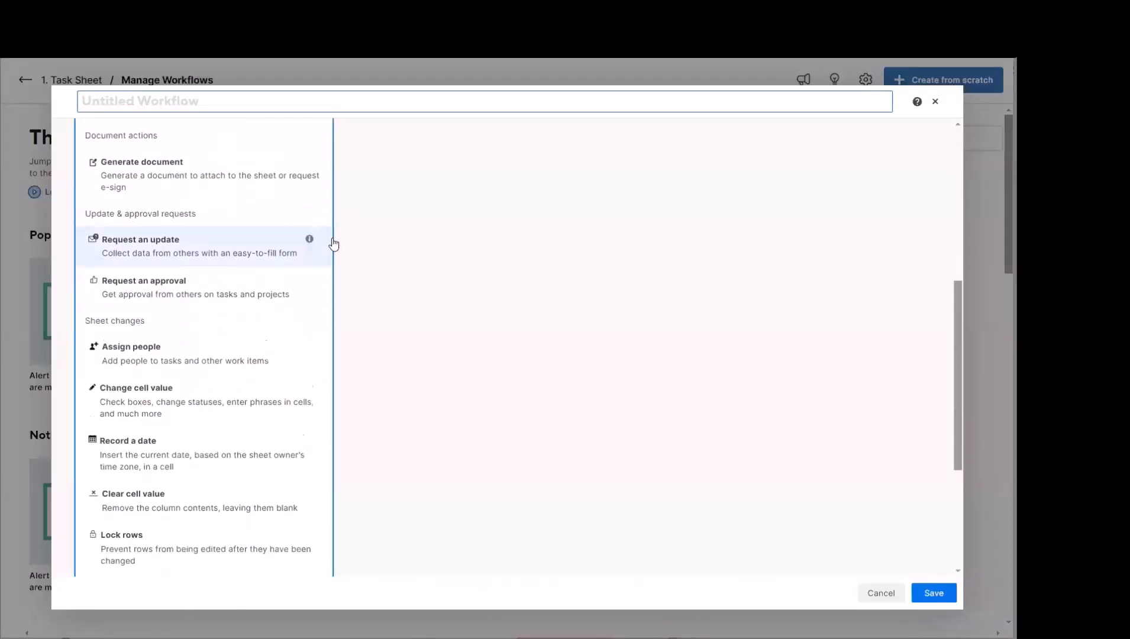
scroll(331, 243, down, 4)
scroll(437, 248, up, 4)
scroll(440, 249, up, 5)
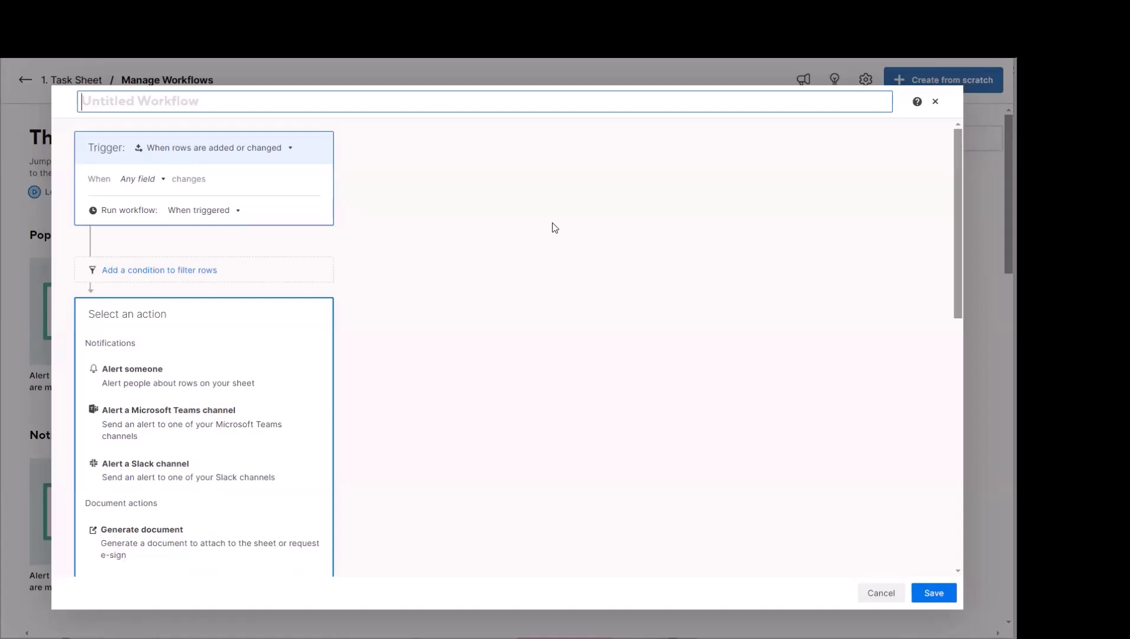
click(894, 593)
click(24, 80)
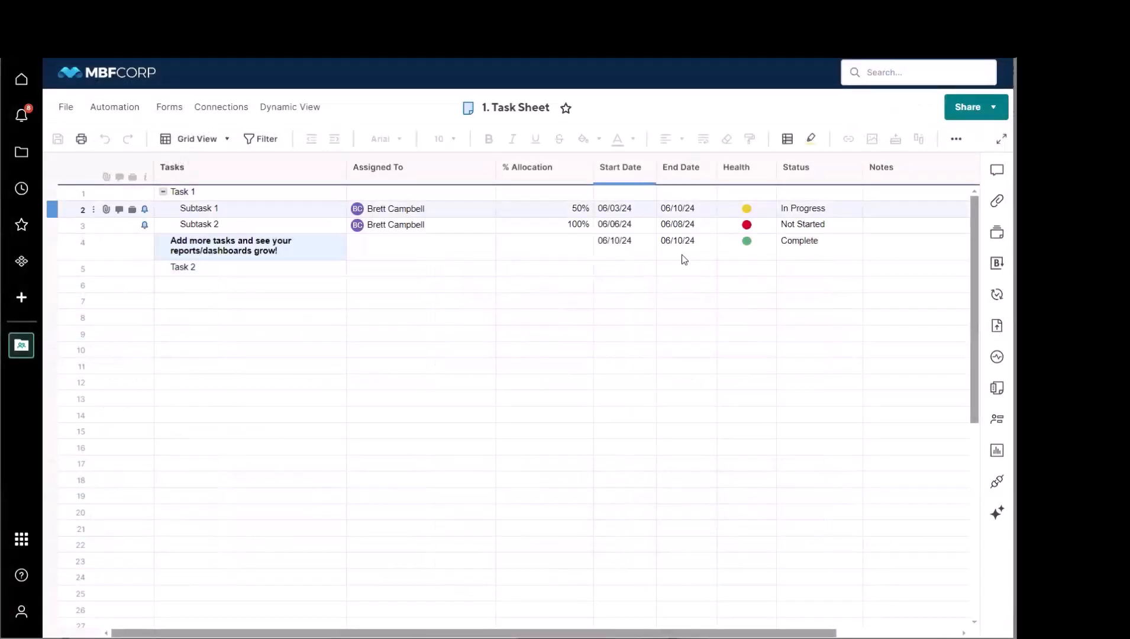
Step: Review the permission levels offered when sharing only this sheet, and close the sharing dialog without inviting anyone
click(983, 111)
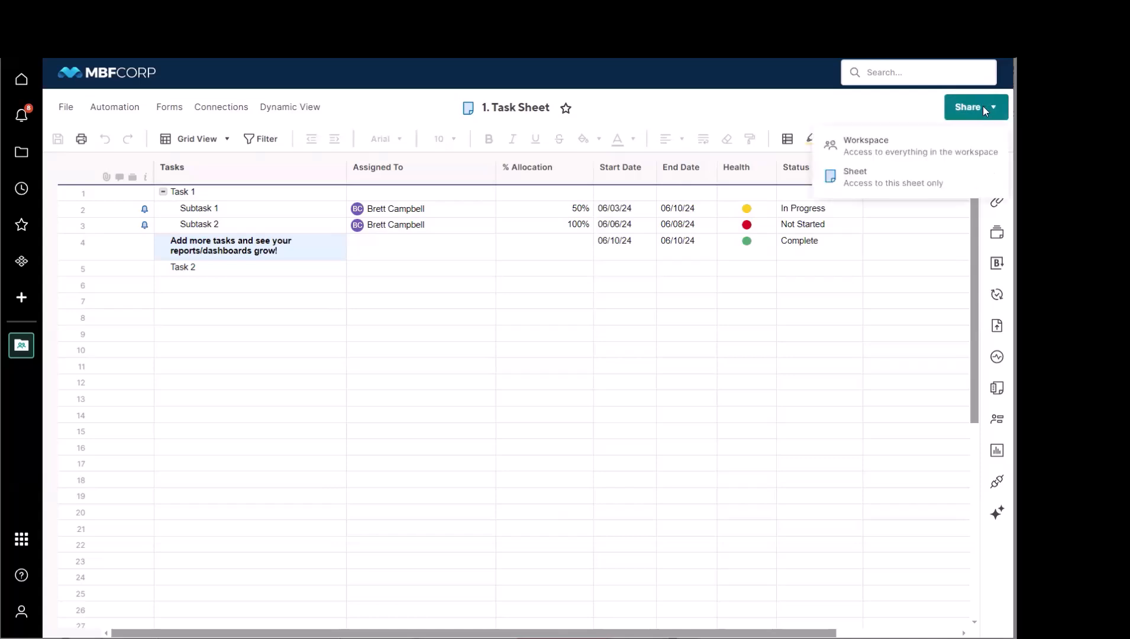
click(892, 186)
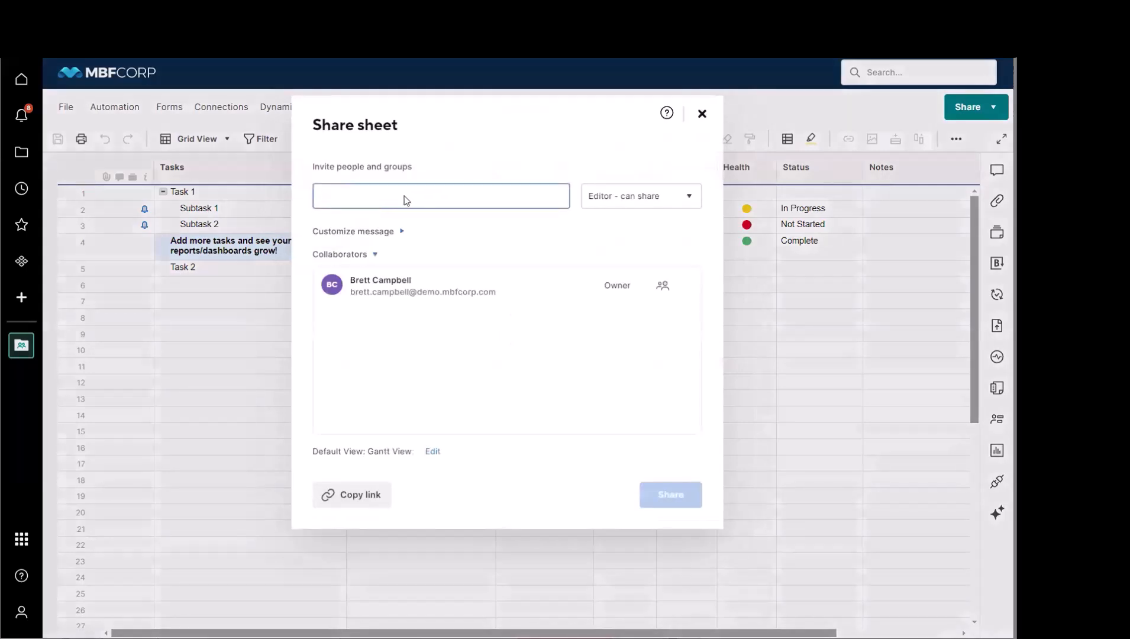
click(648, 198)
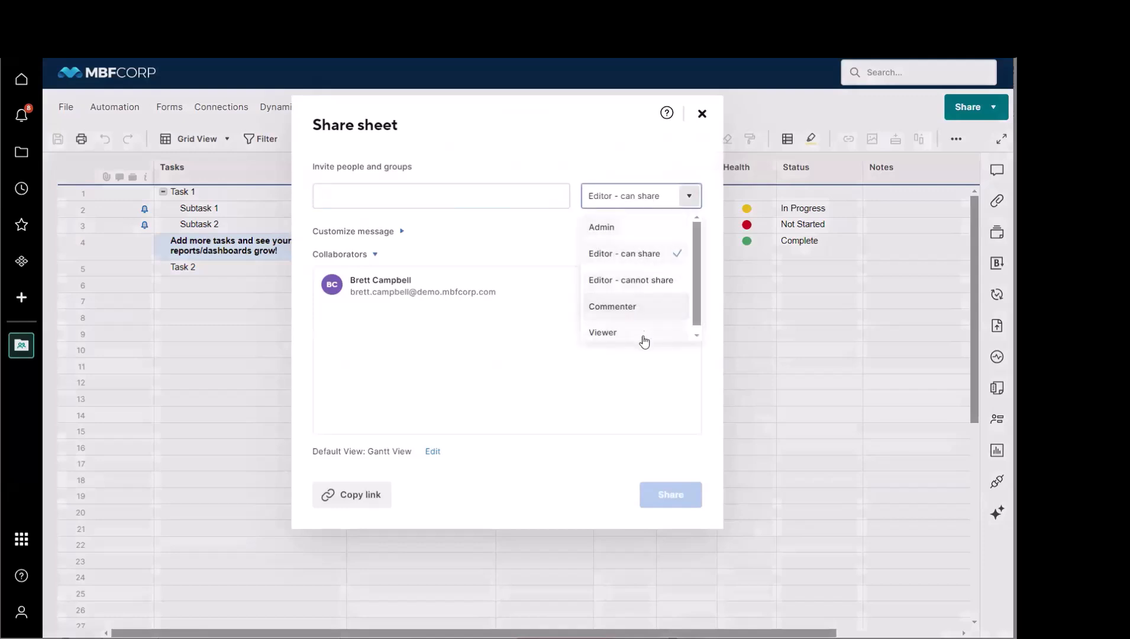
click(584, 500)
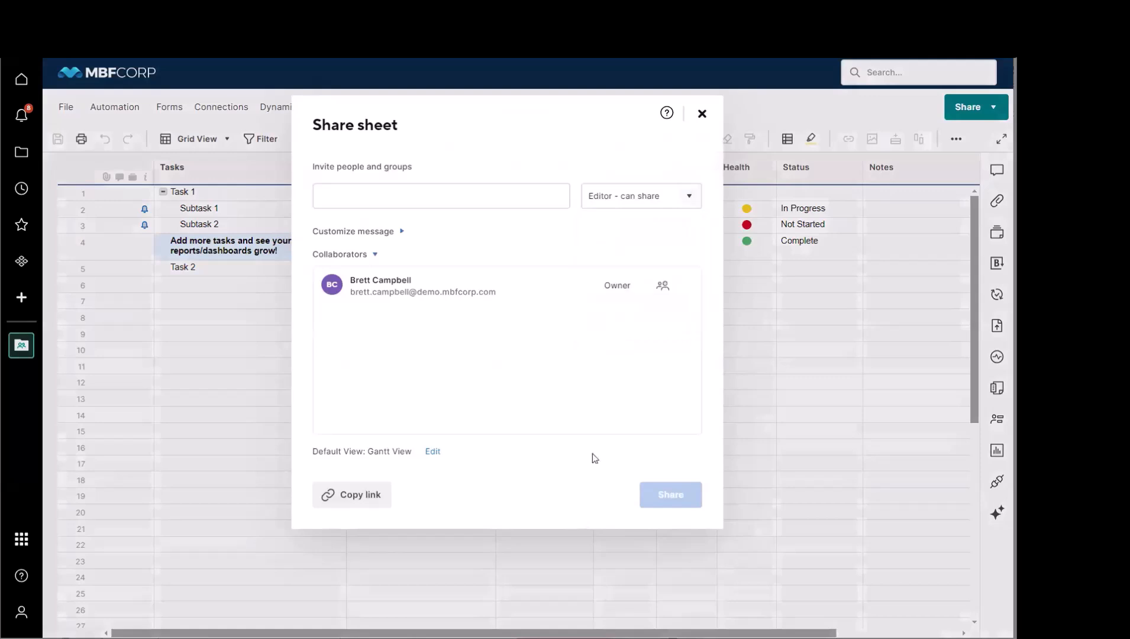
click(701, 113)
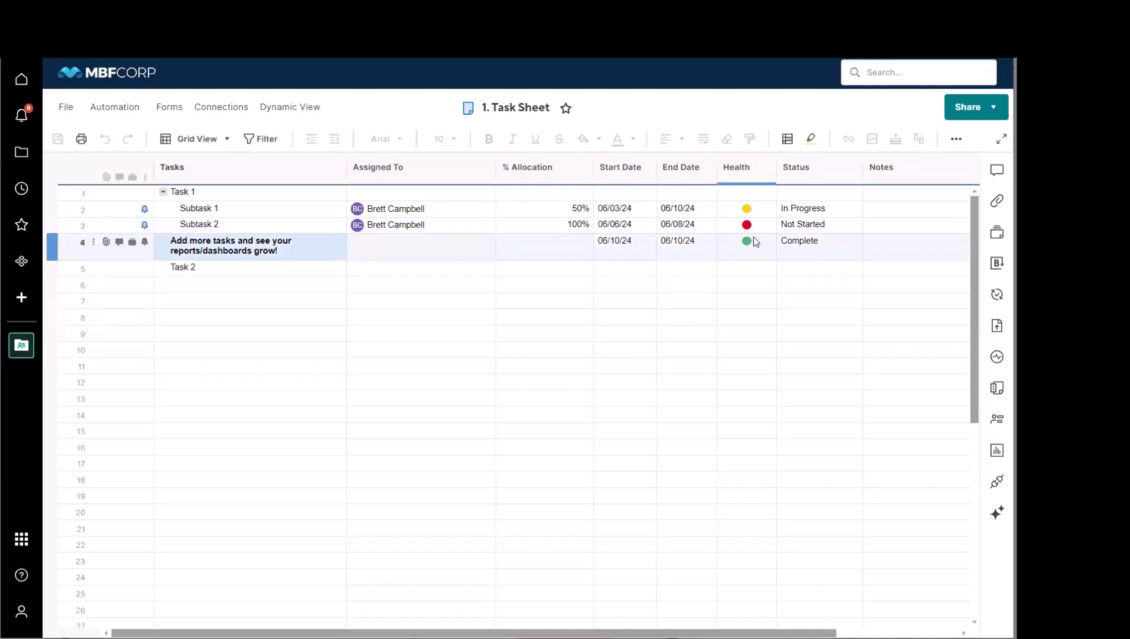
Step: Compare the workspace and sheet sharing choices, recheck the sheet's invite field and permission levels, and leave without sharing
click(988, 111)
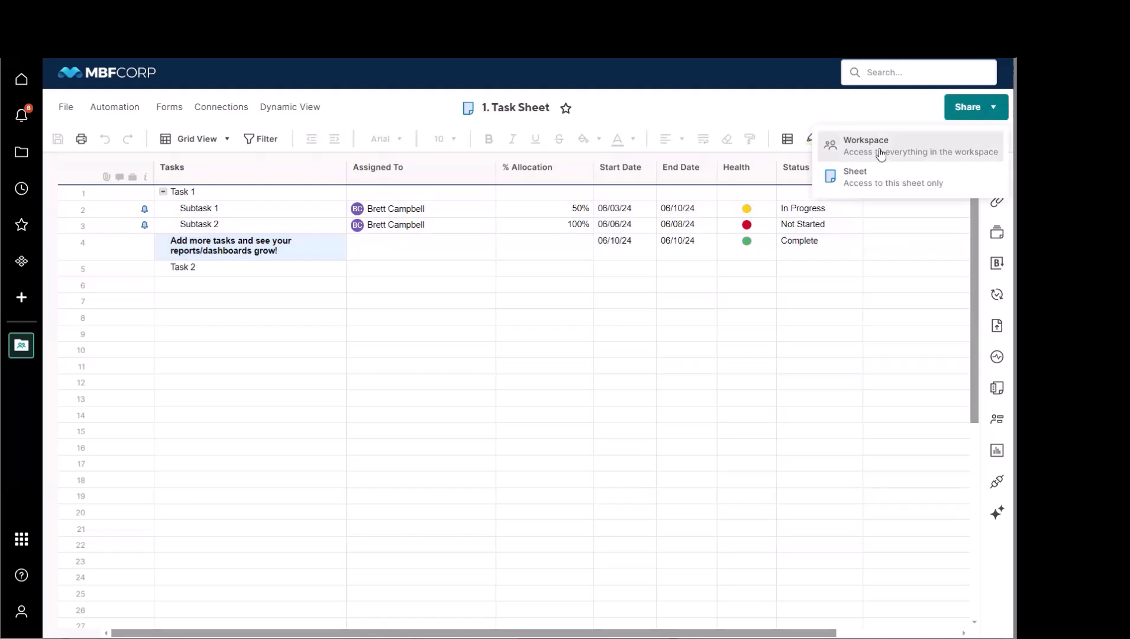
click(864, 181)
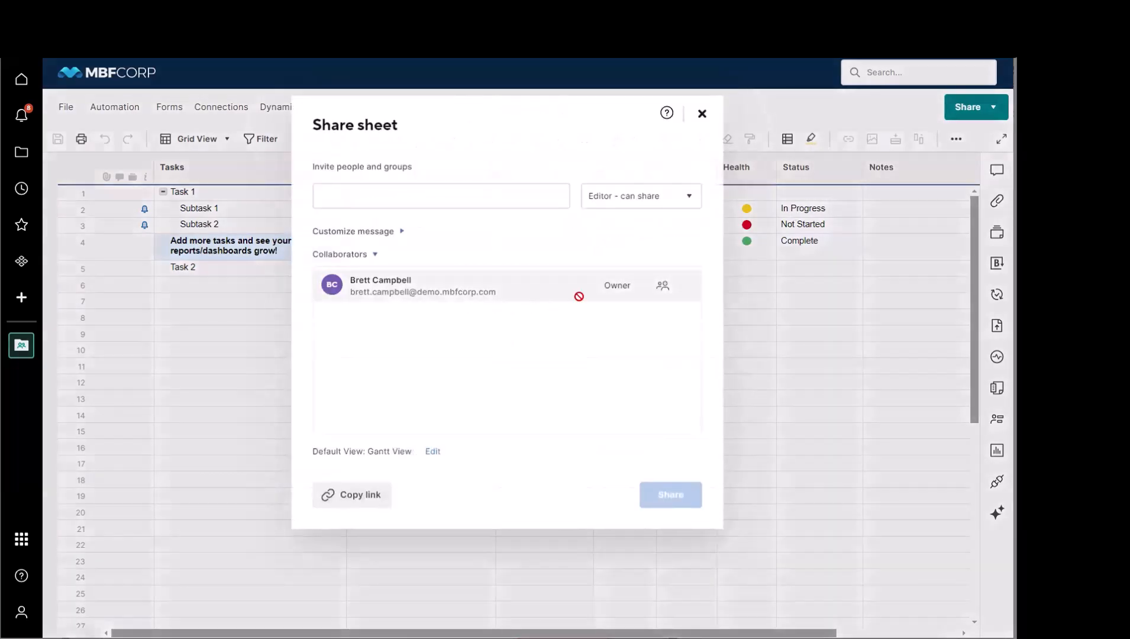
click(467, 201)
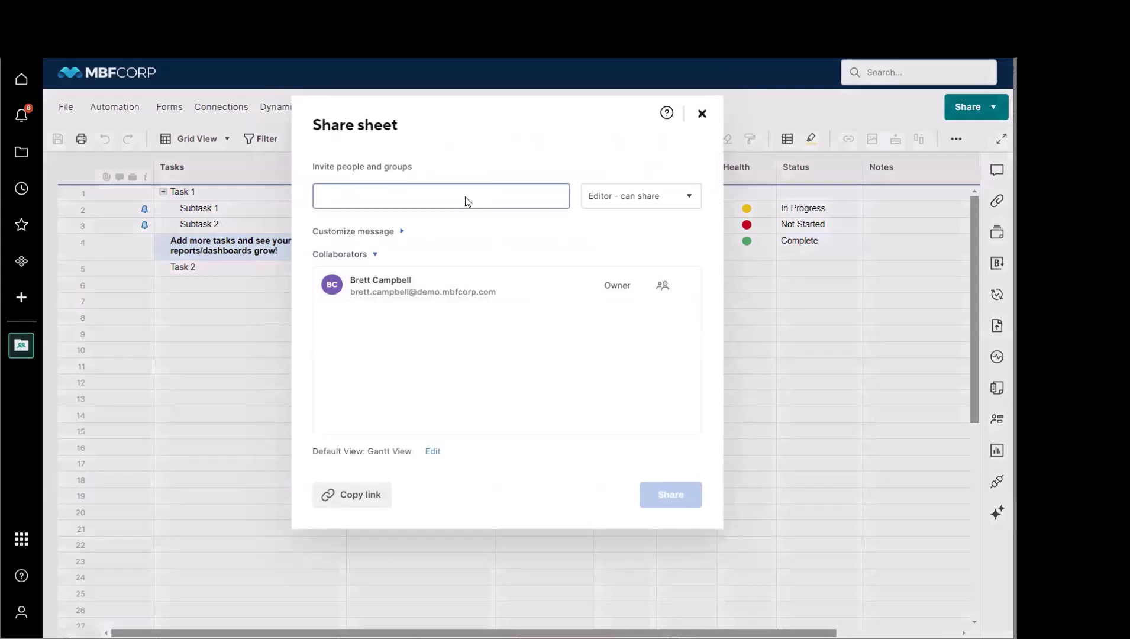
click(641, 200)
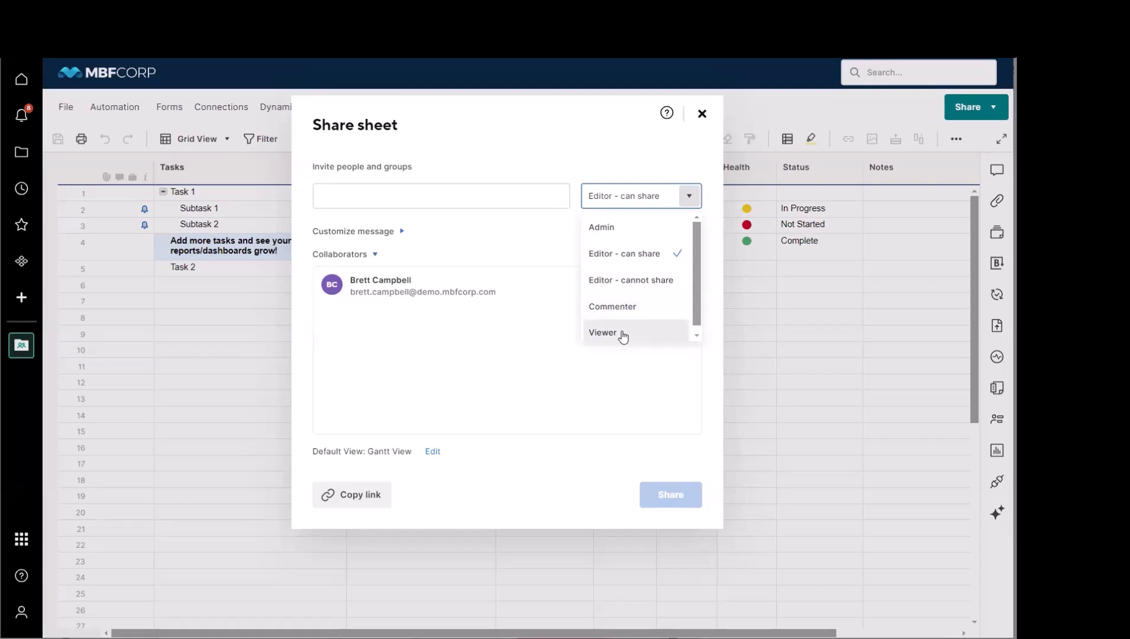
click(843, 367)
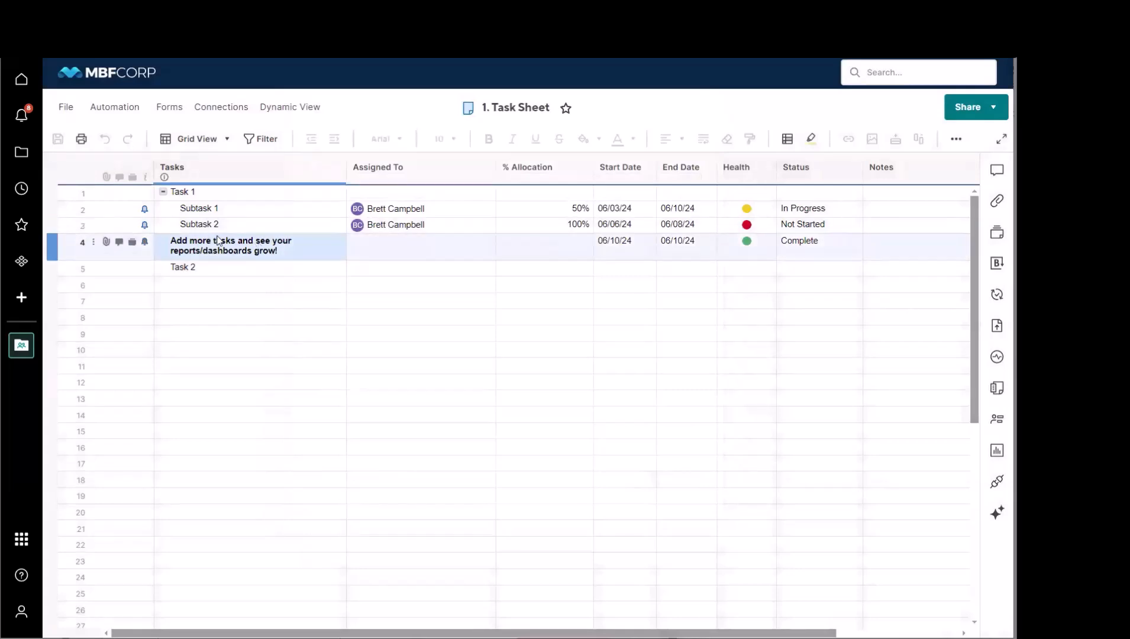
Step: Open the 2. Task Summary Report from the Project Beta workspace and hide the workspace contents list
click(21, 346)
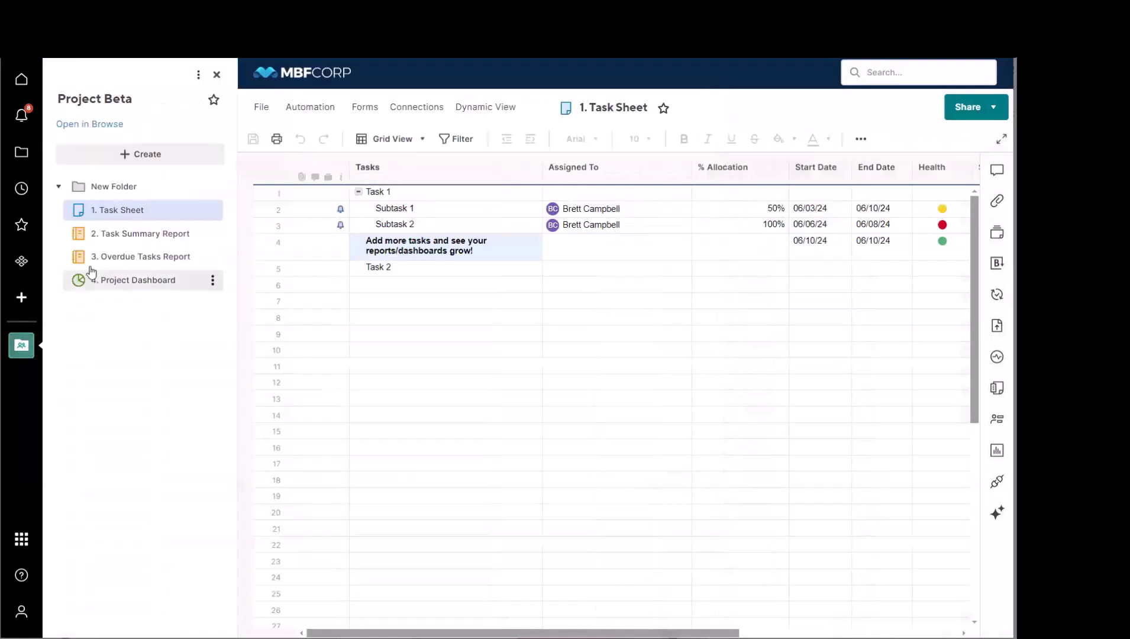
click(126, 235)
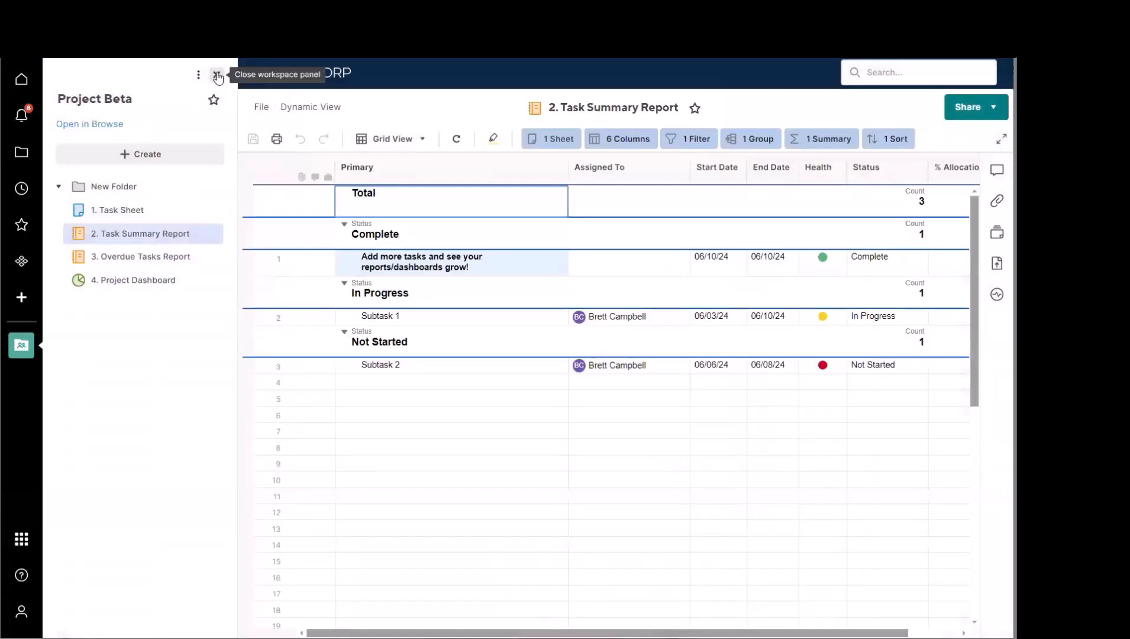
click(216, 76)
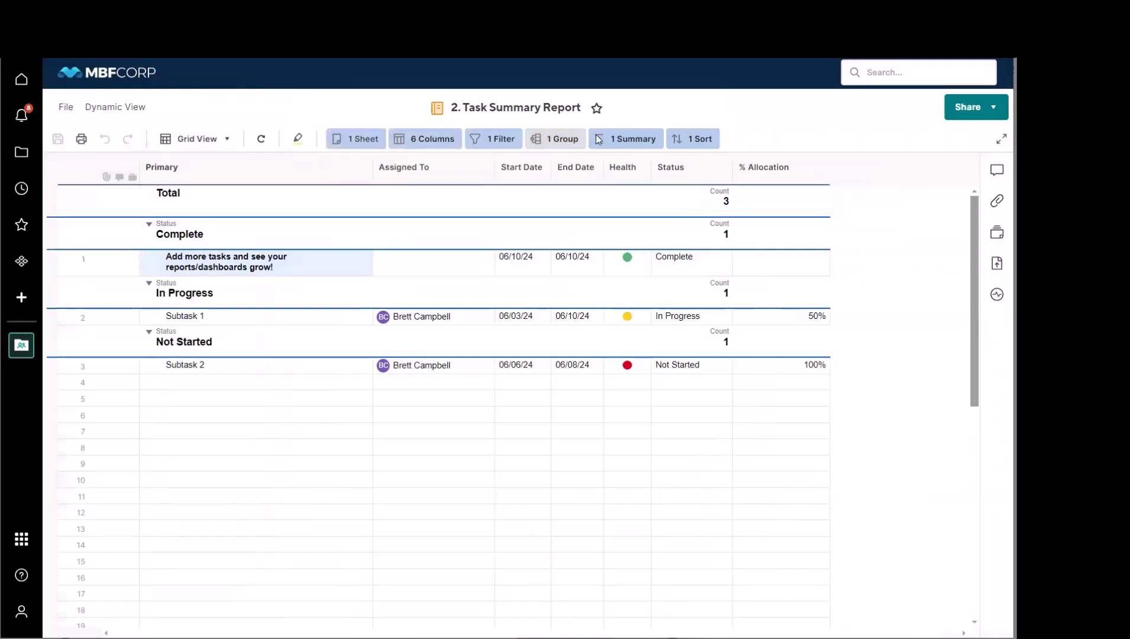
Step: Review the report's source sheet selection, expand the Project Beta workspace to see its 1. Task Sheet, and close the list
click(350, 145)
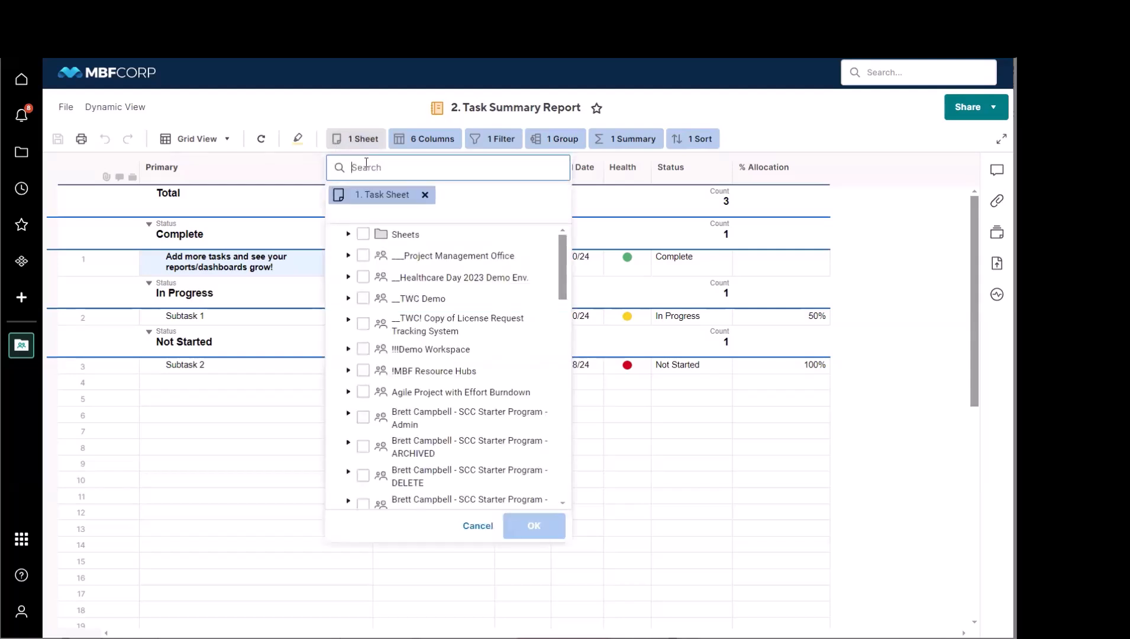
scroll(420, 288, down, 10)
scroll(420, 288, down, 10)
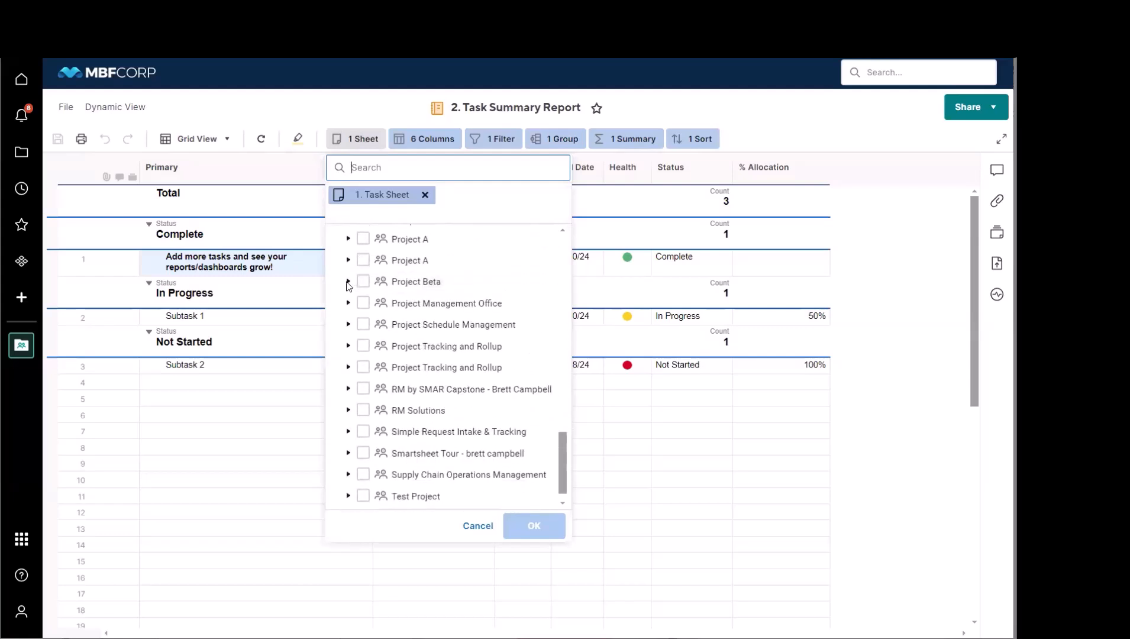
click(348, 282)
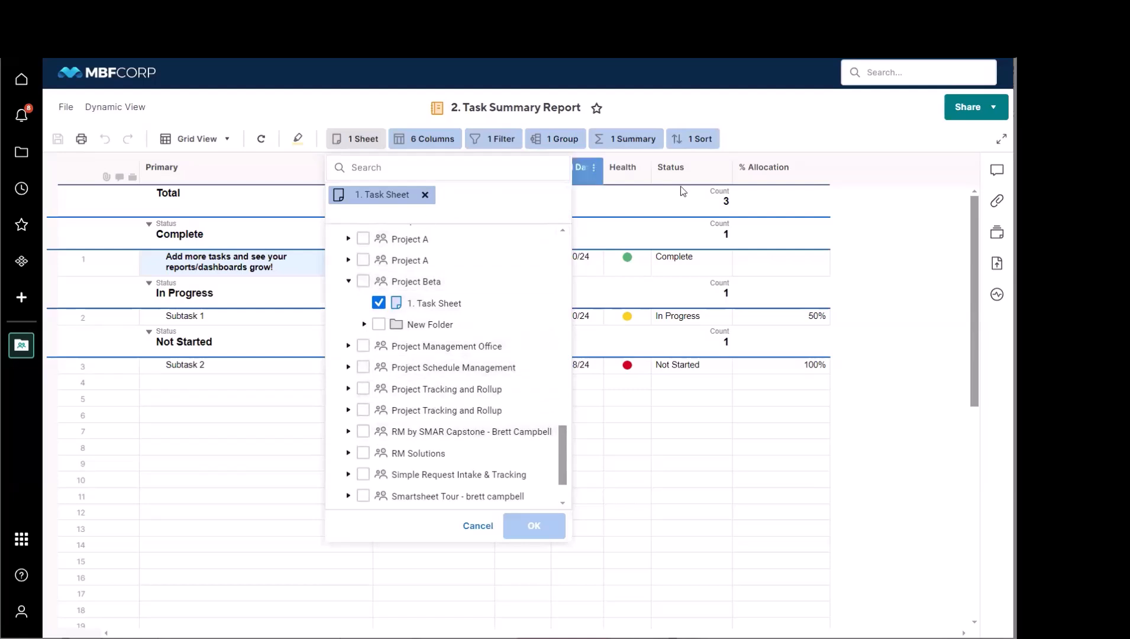
click(812, 137)
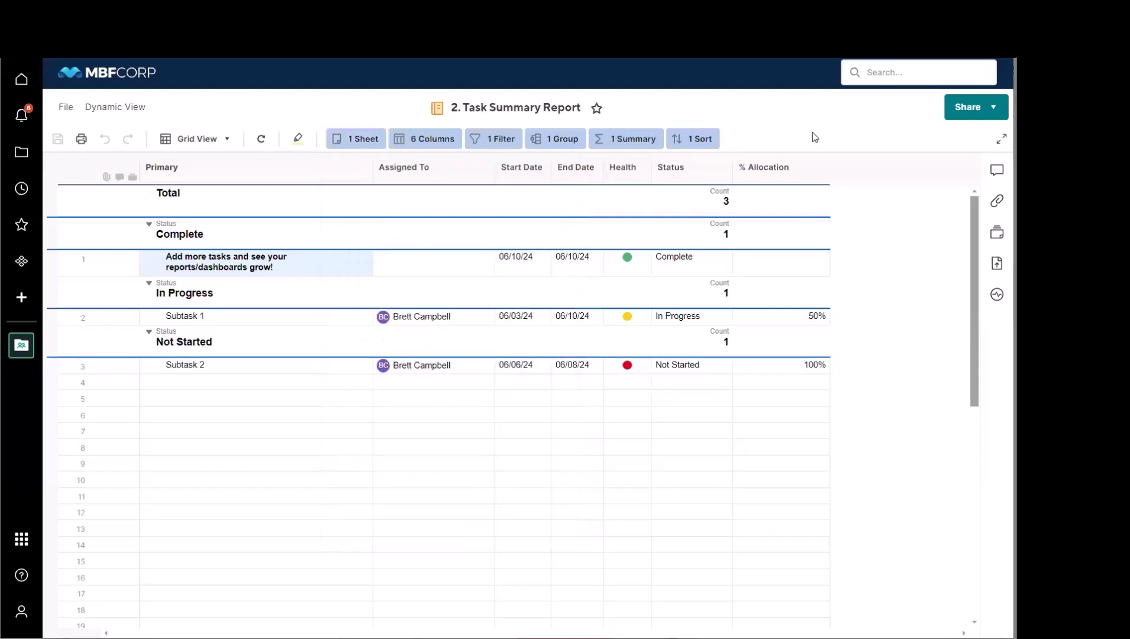
Step: Review which columns the report can display, cancel the column selection, and highlight the % Allocation column
click(417, 142)
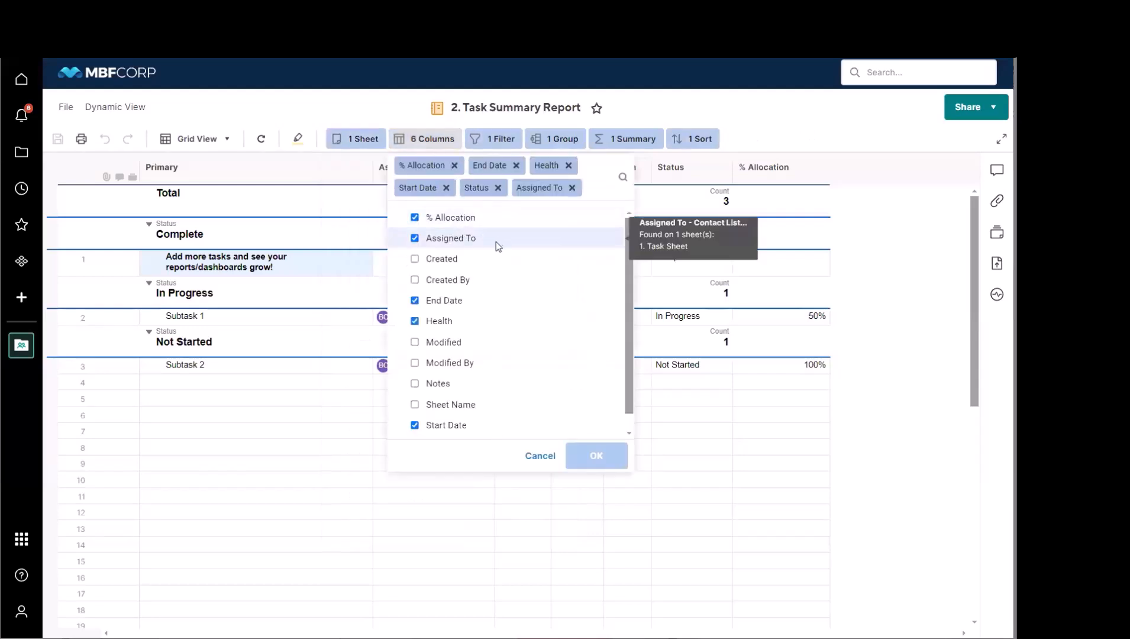
scroll(631, 306, down, 1)
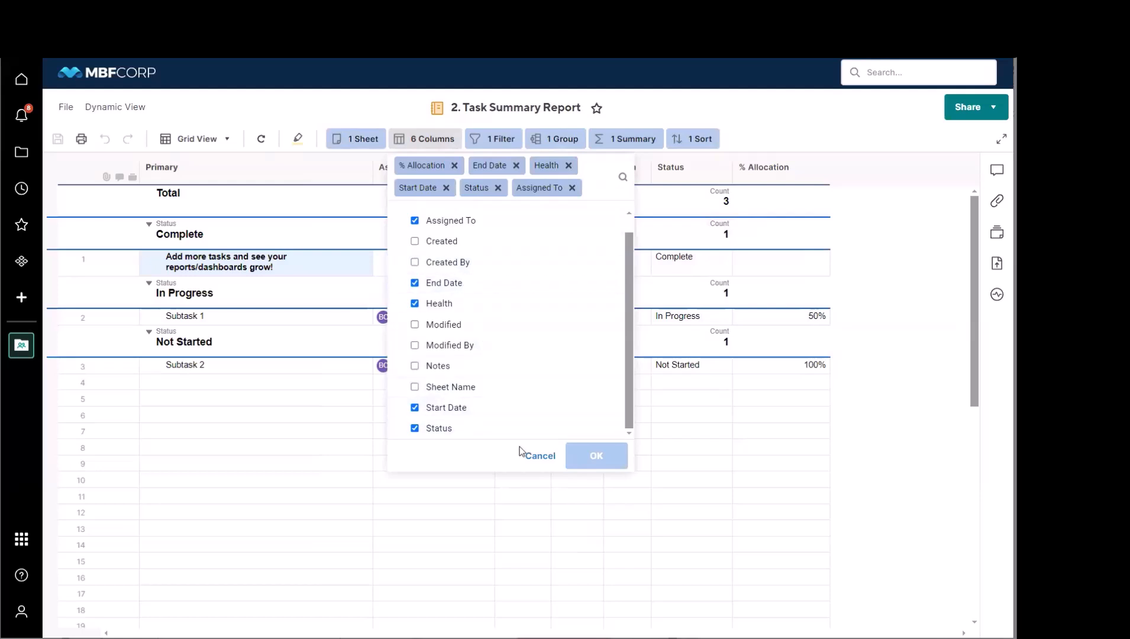
click(540, 455)
mouse_move(771, 168)
mouse_down()
mouse_move(688, 170)
mouse_move(762, 167)
mouse_up()
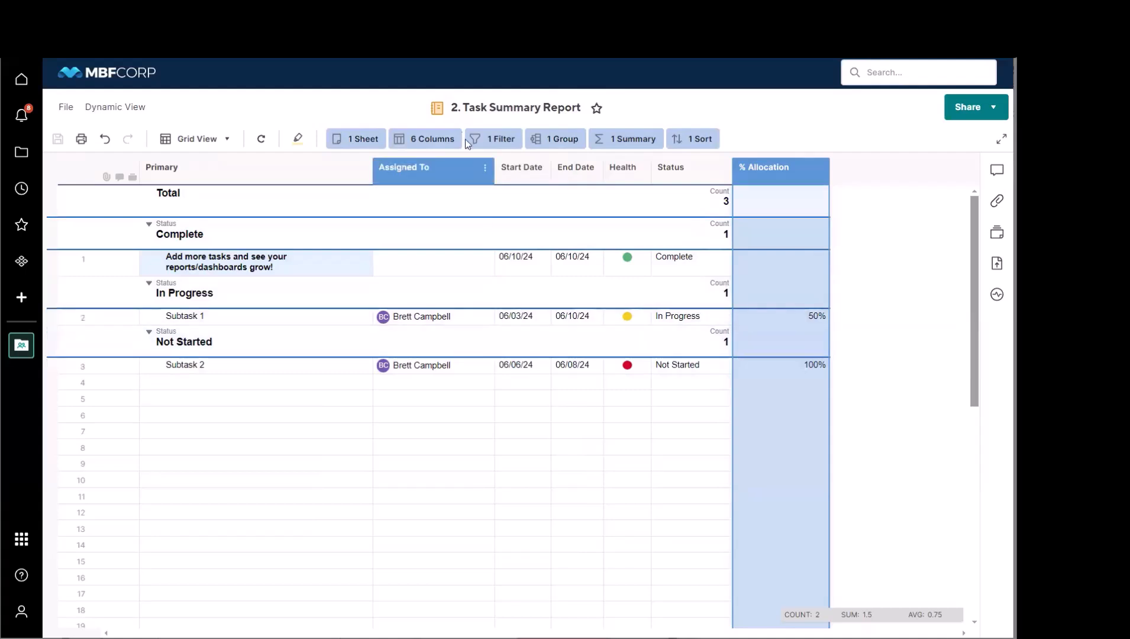
Step: Review the report's filter condition and the columns available for grouping, and leave both settings without applying changes
click(495, 139)
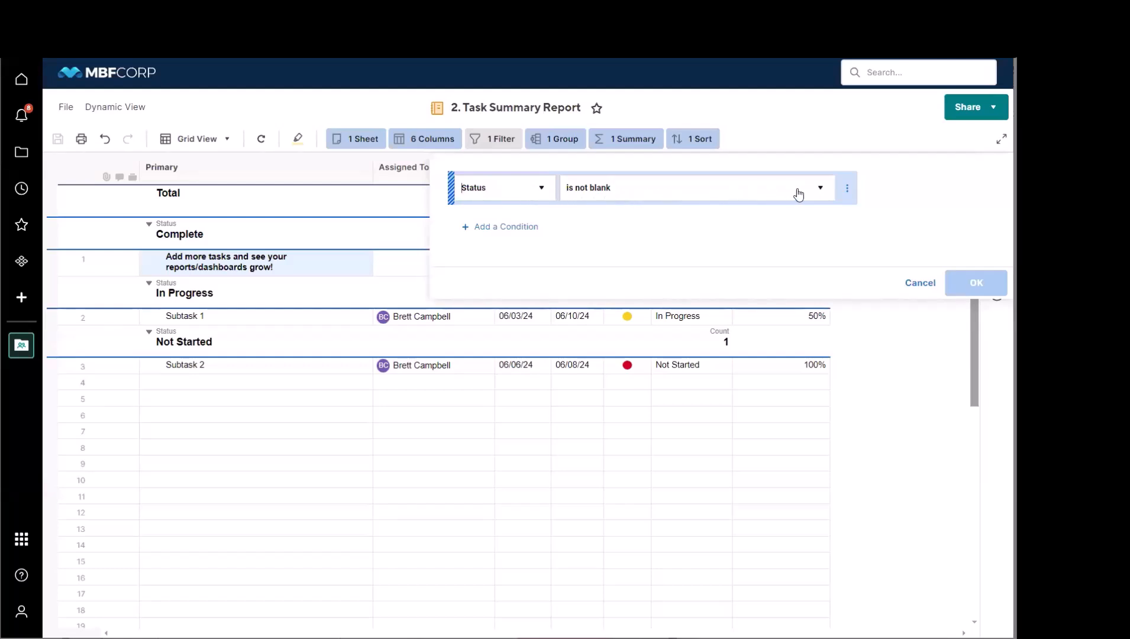
click(792, 430)
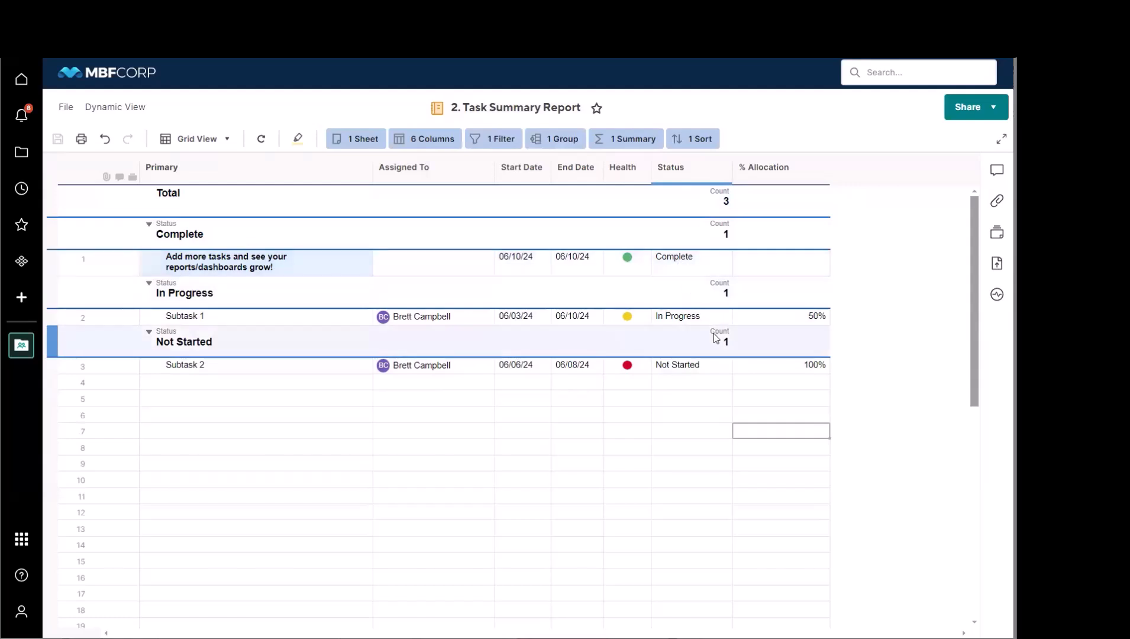
click(561, 139)
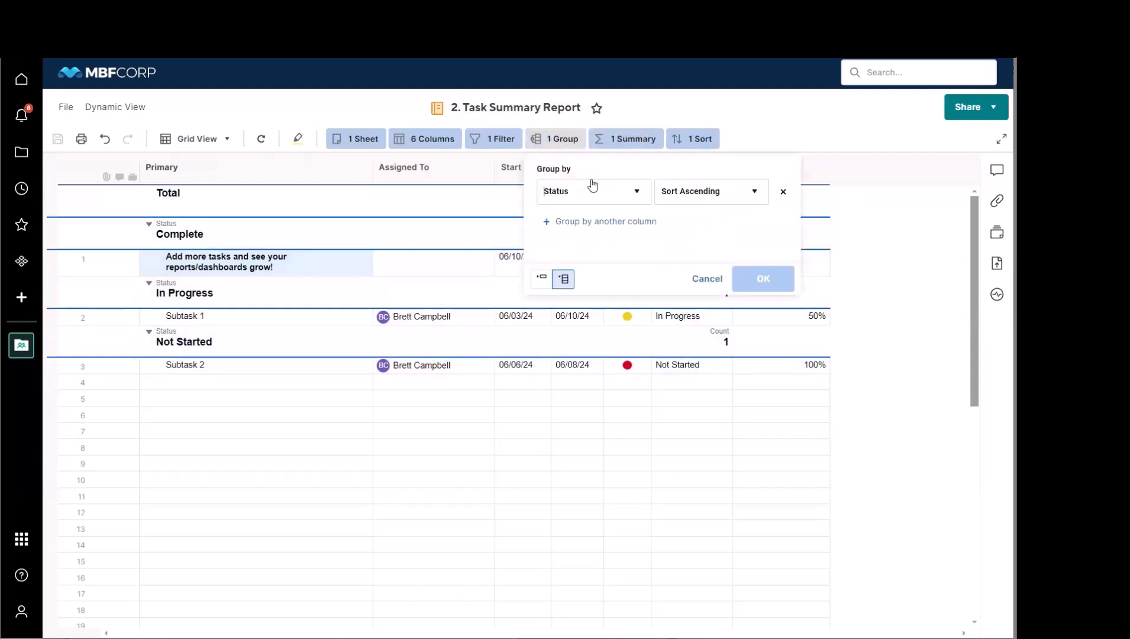
click(636, 195)
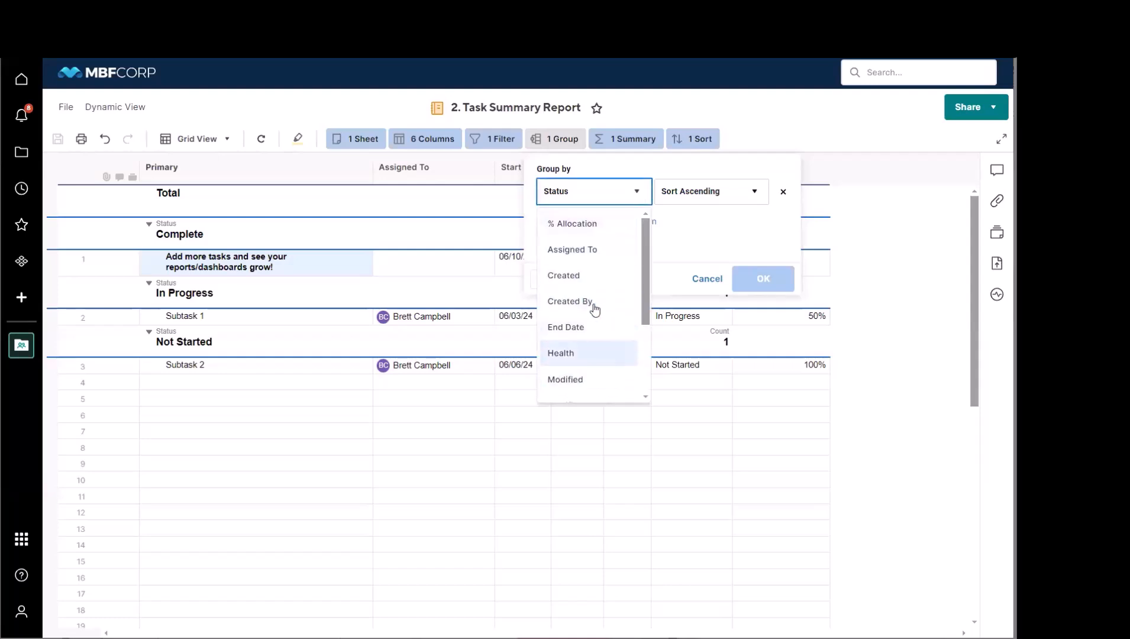
click(717, 236)
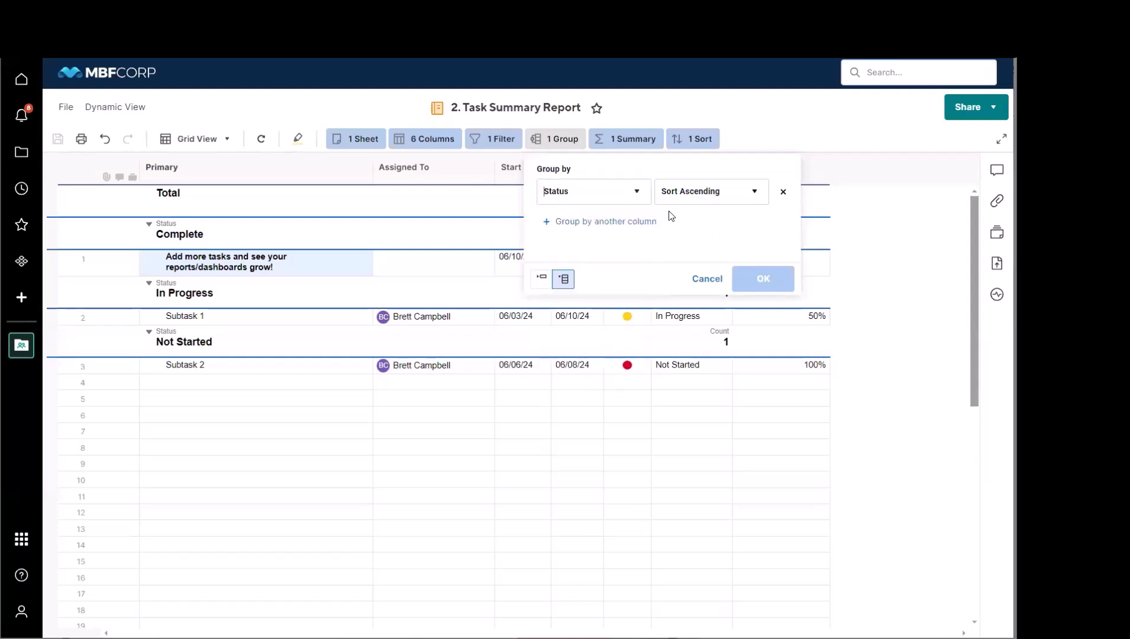
click(706, 279)
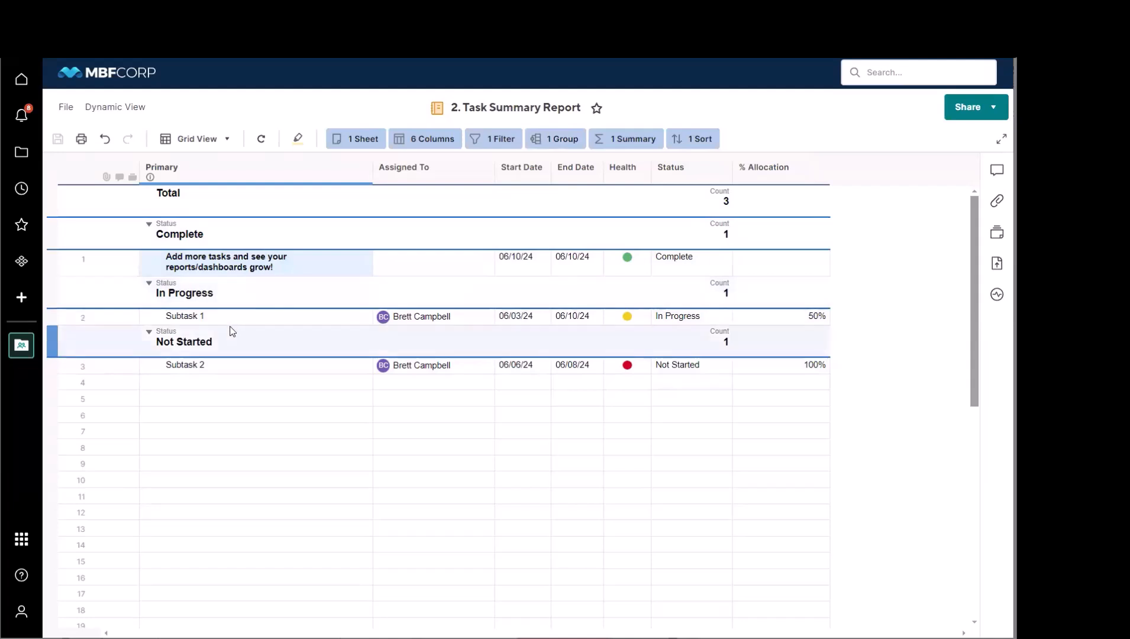
Step: Review the summary calculation options for Status and the report's sort criteria, and leave both without applying changes
click(644, 144)
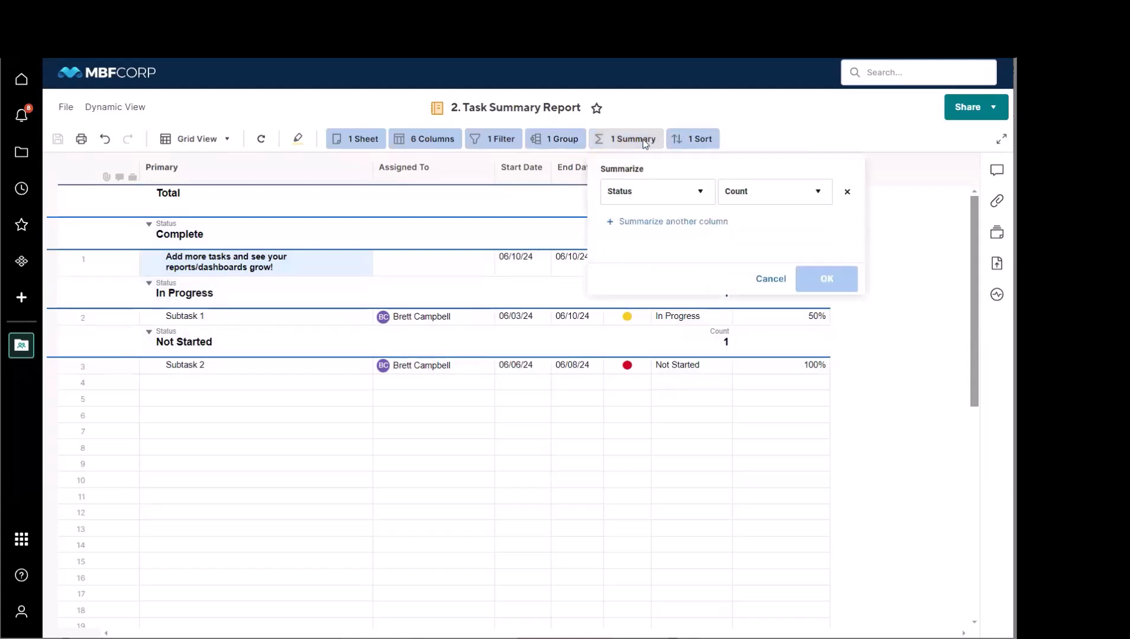
click(816, 202)
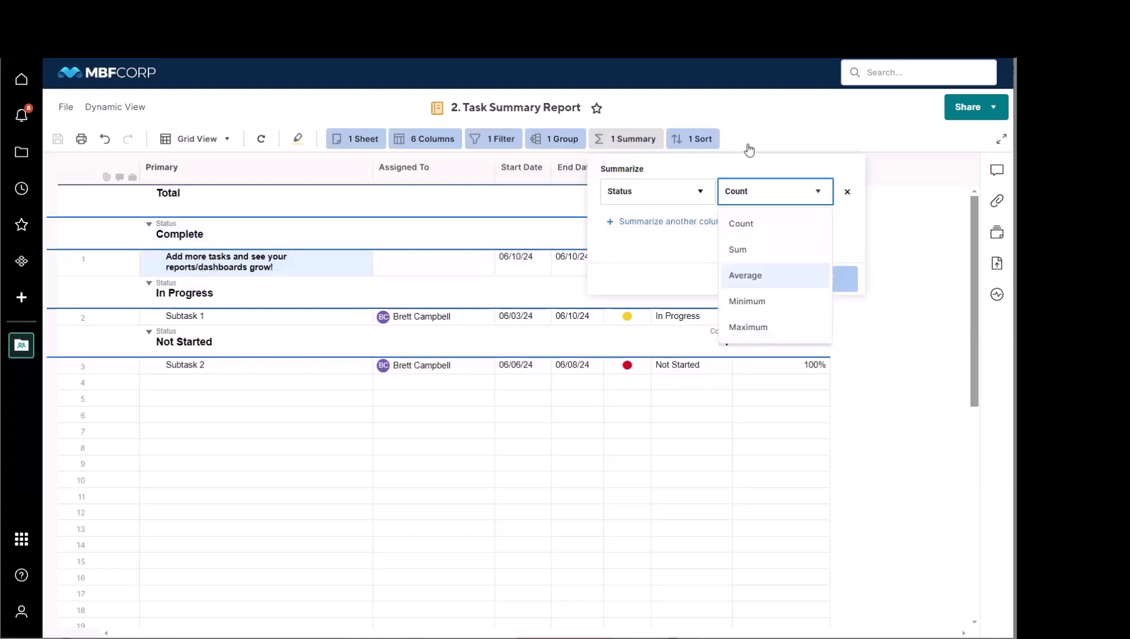
click(799, 122)
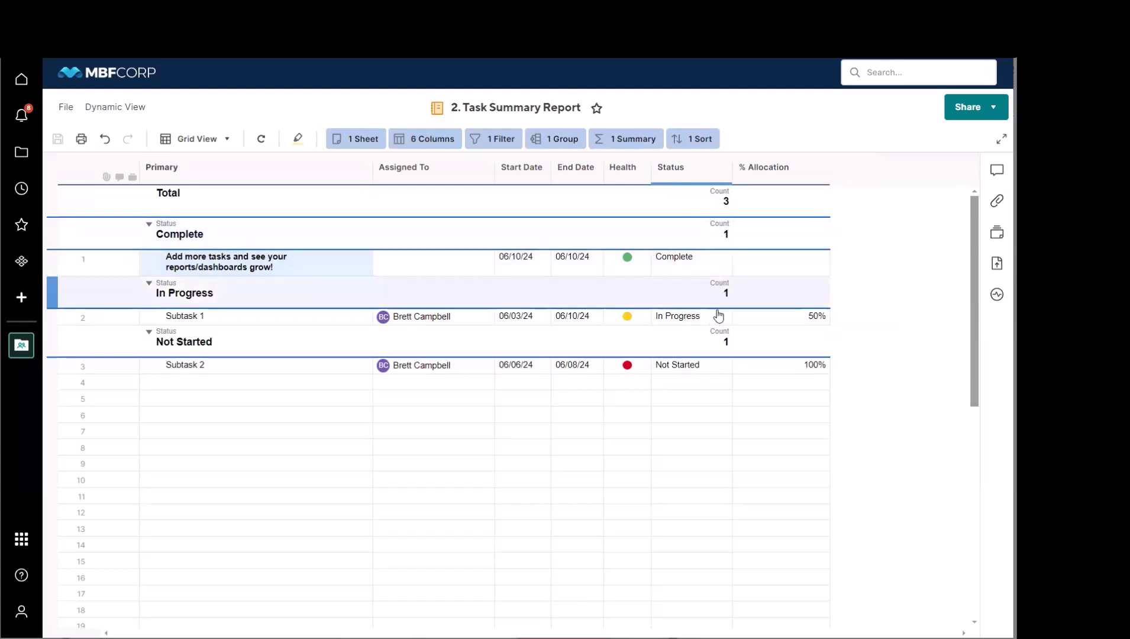
click(699, 142)
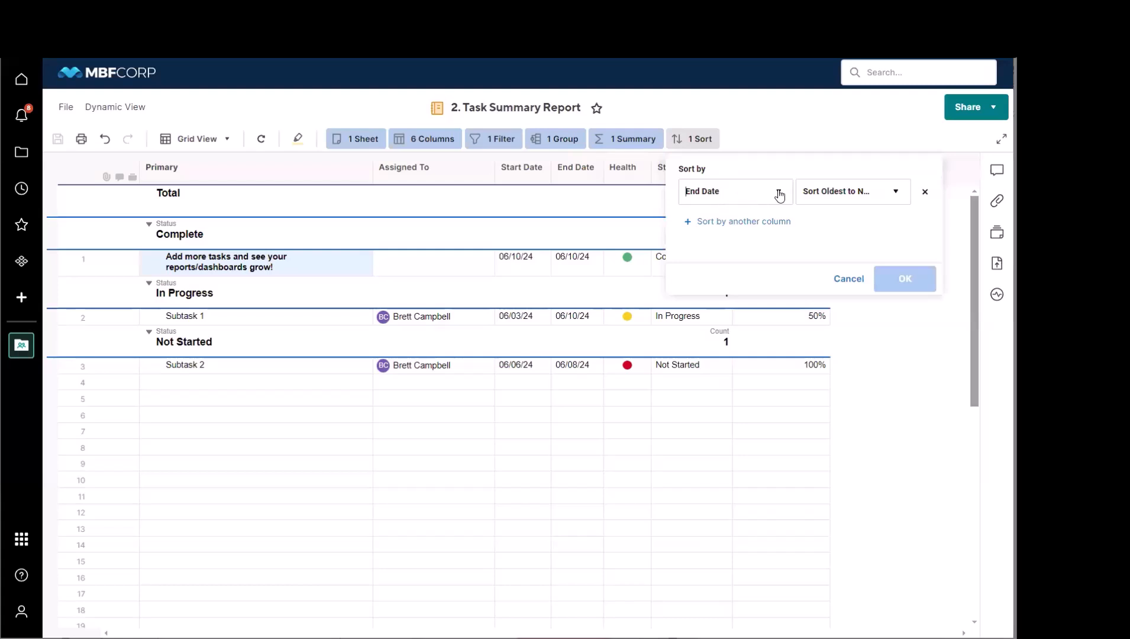
click(852, 280)
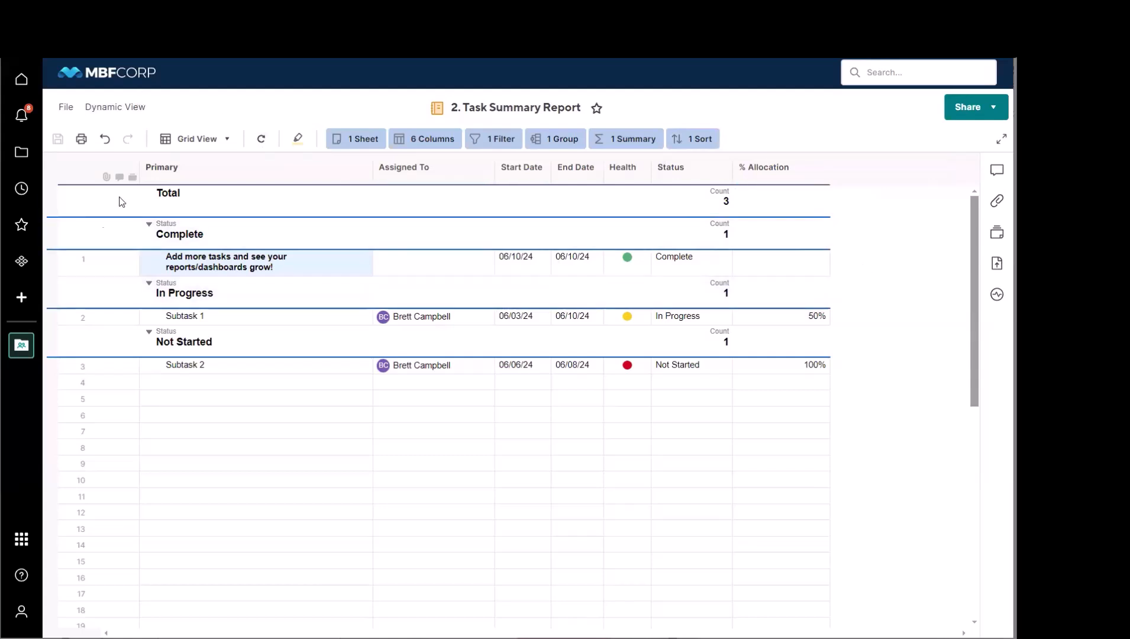
Step: Open the 4. Project Dashboard from the Project Beta workspace and hide the workspace contents list
click(27, 345)
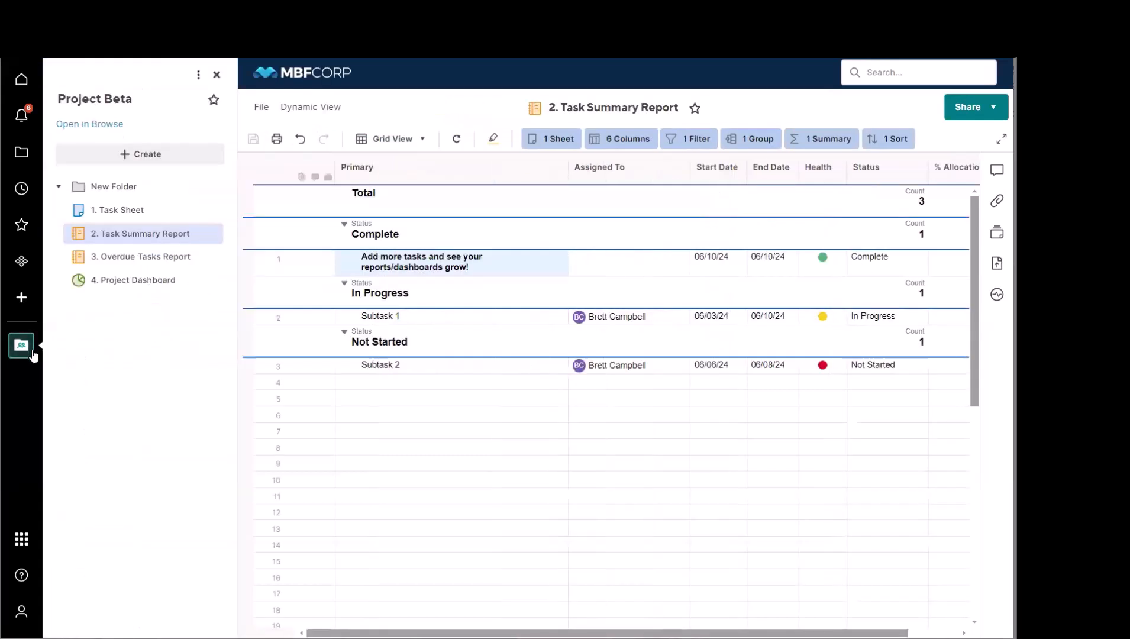
click(129, 287)
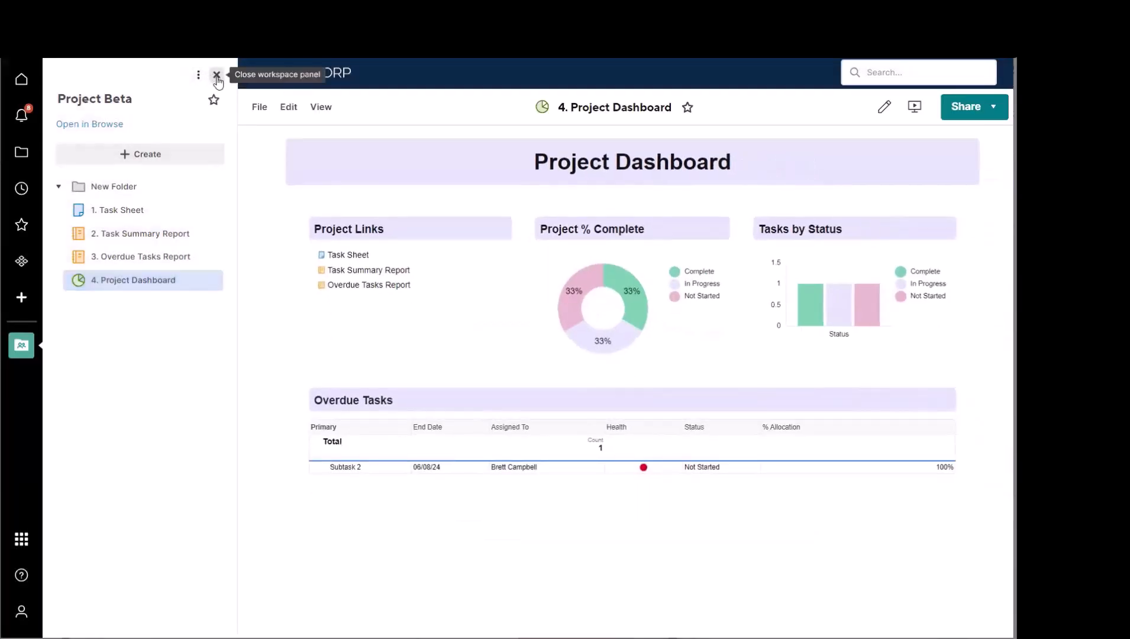
click(216, 75)
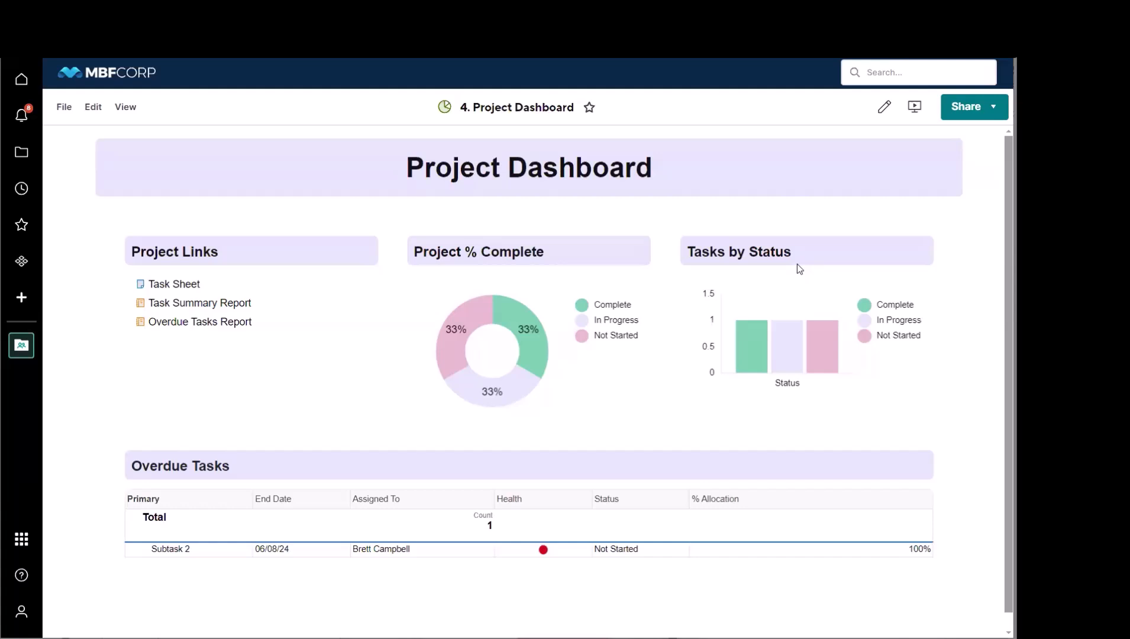
Step: Put the dashboard into edit mode, review the widget types that can be added, and cancel editing
click(885, 108)
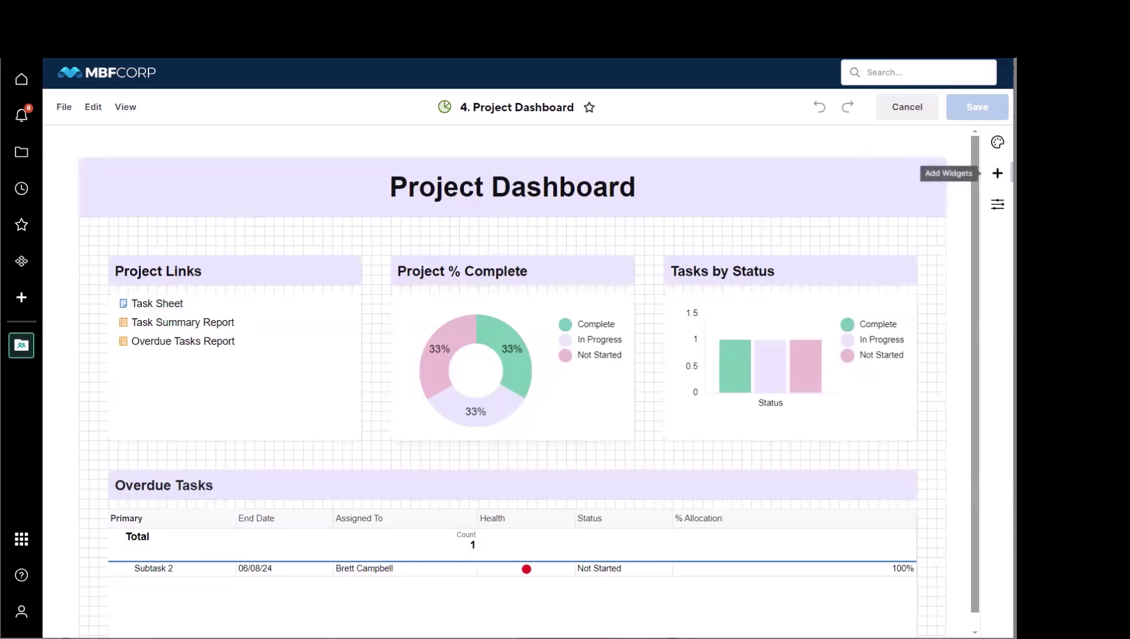
click(997, 173)
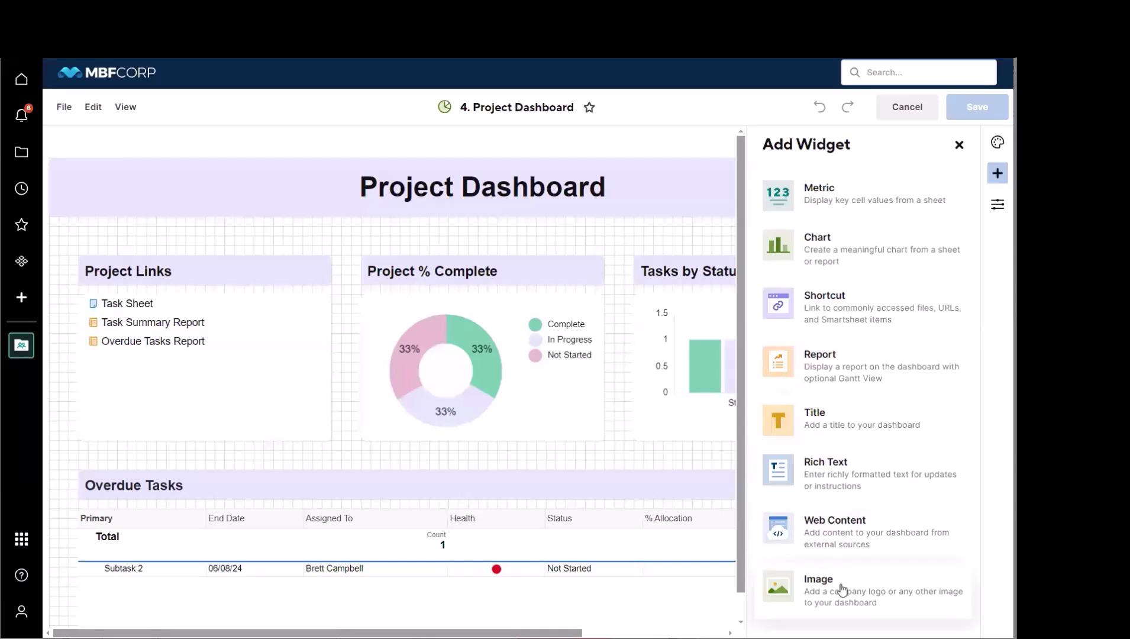
click(957, 146)
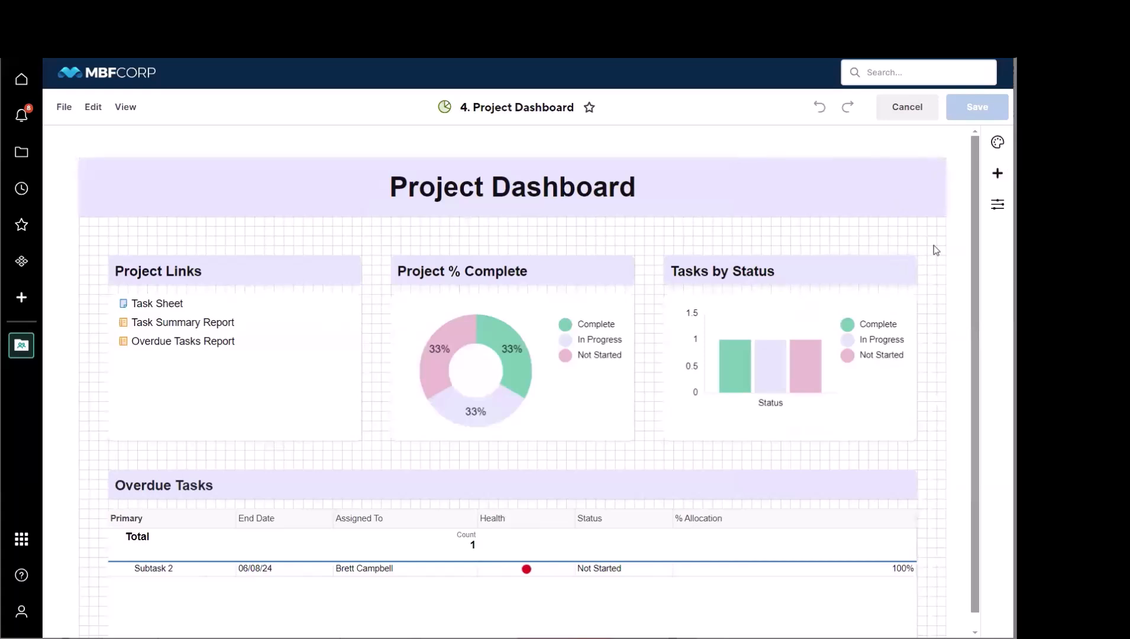
scroll(934, 248, down, 1)
scroll(934, 245, up, 1)
click(906, 106)
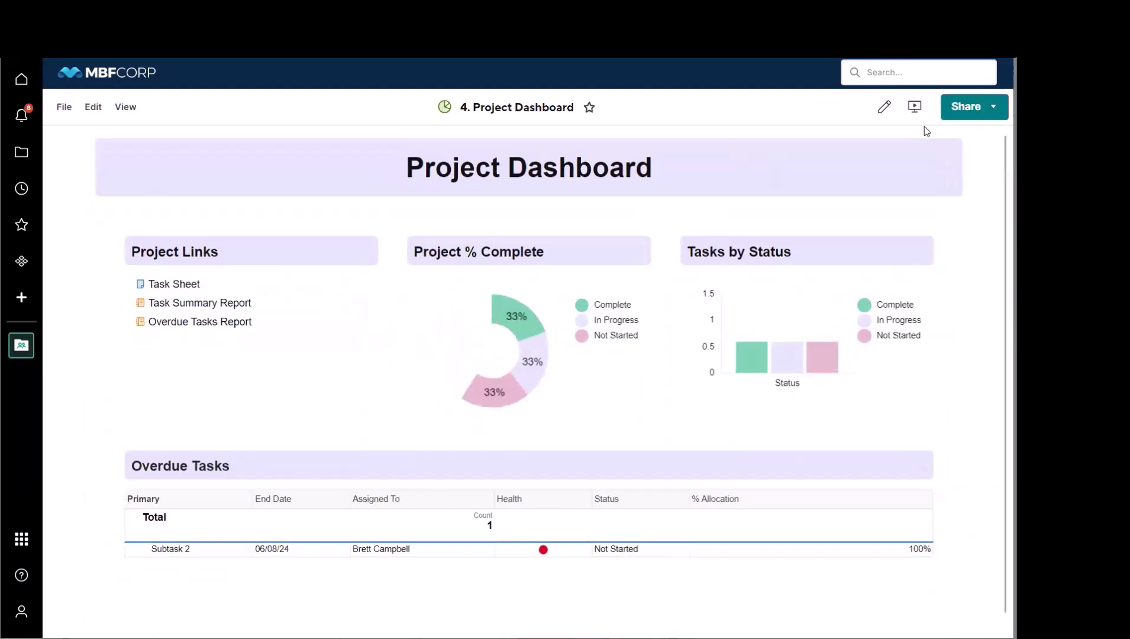
Step: Review the permission levels offered when sharing only this dashboard, and close the sharing dialog without inviting anyone
click(972, 115)
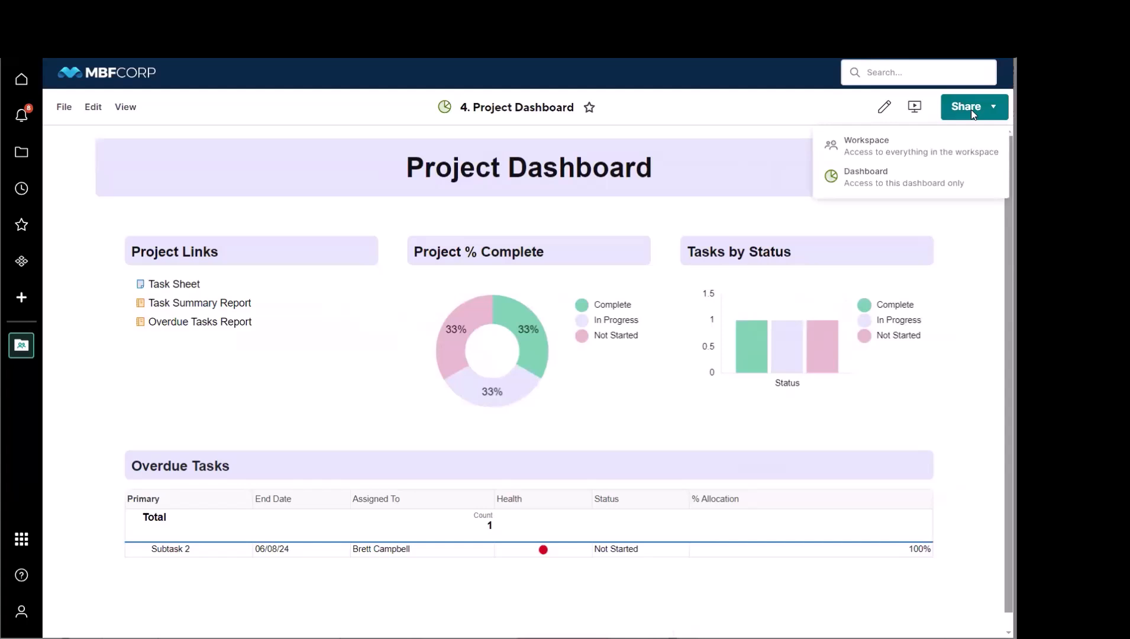
click(913, 182)
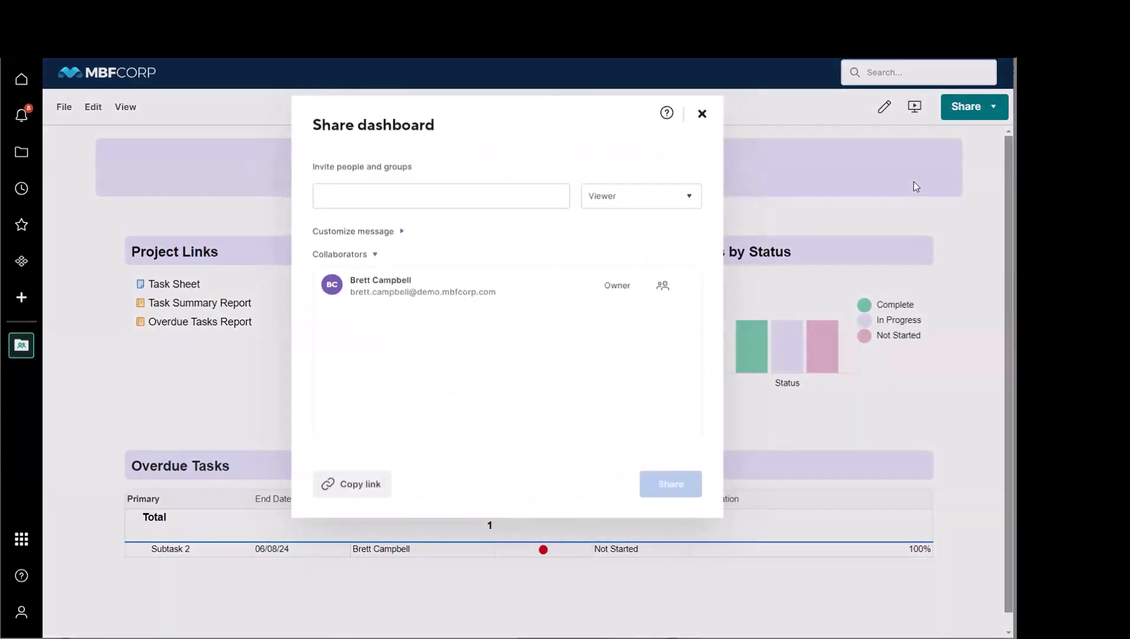
click(648, 203)
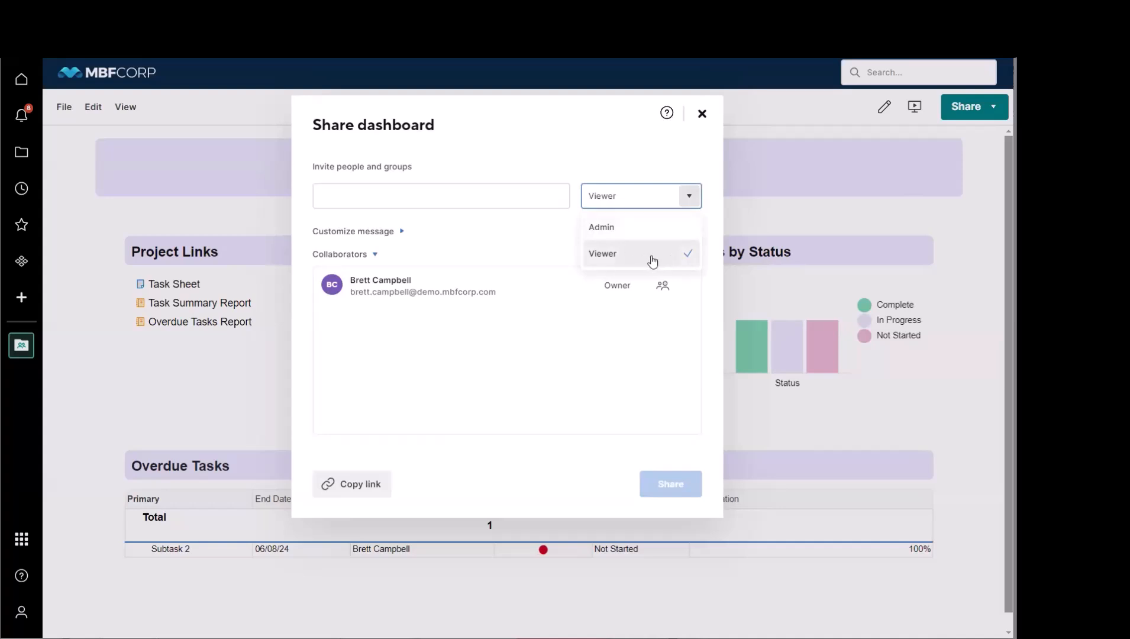
click(702, 113)
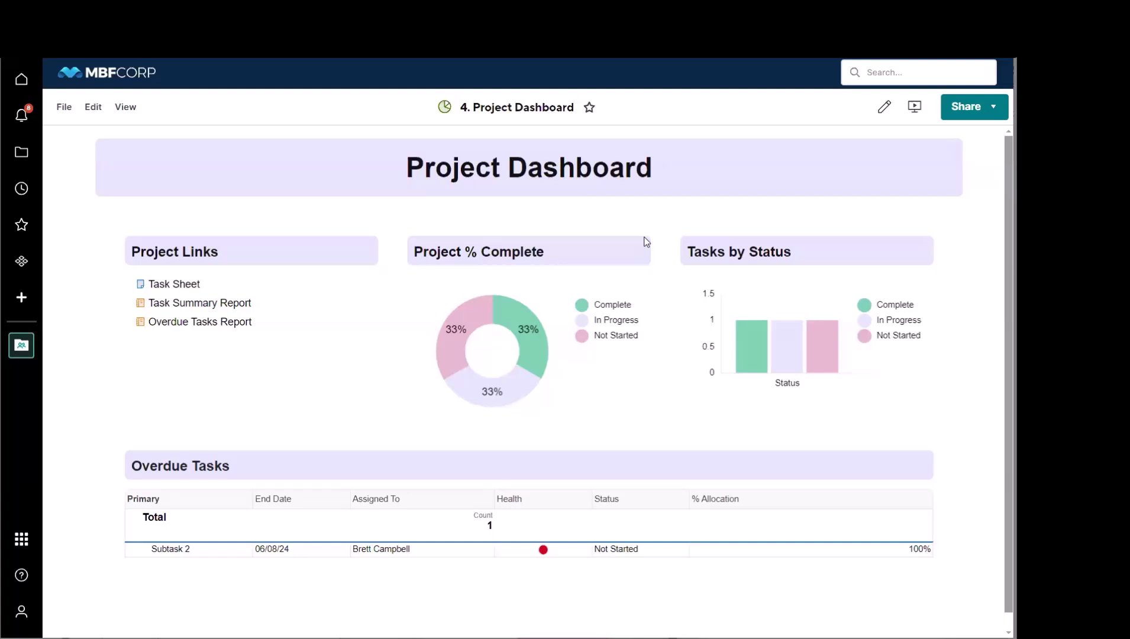
click(884, 107)
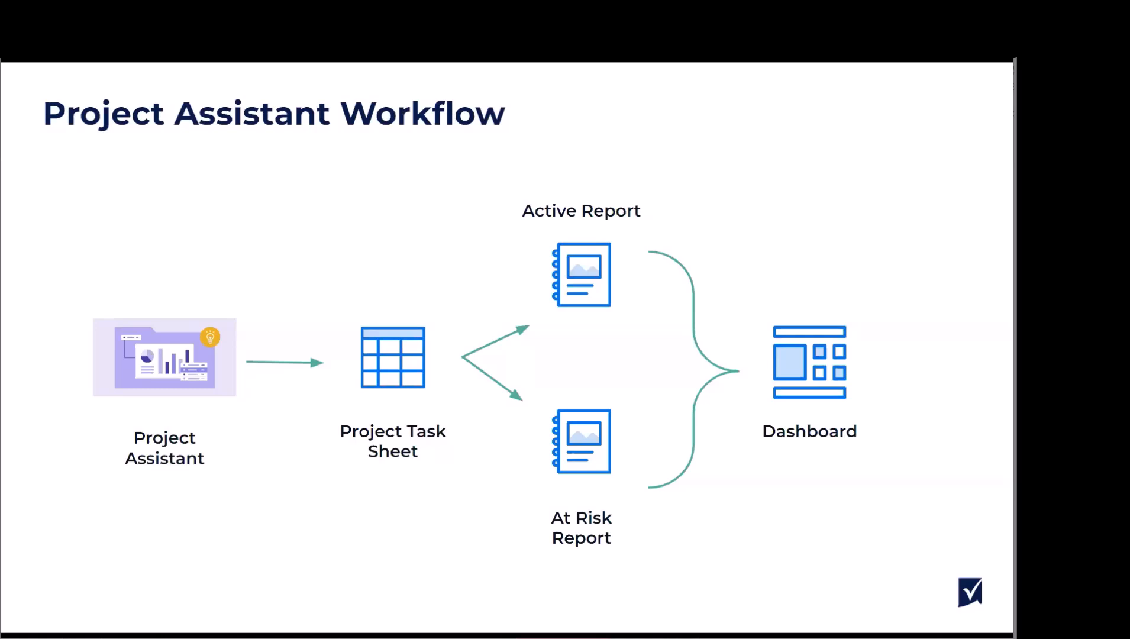
click(967, 370)
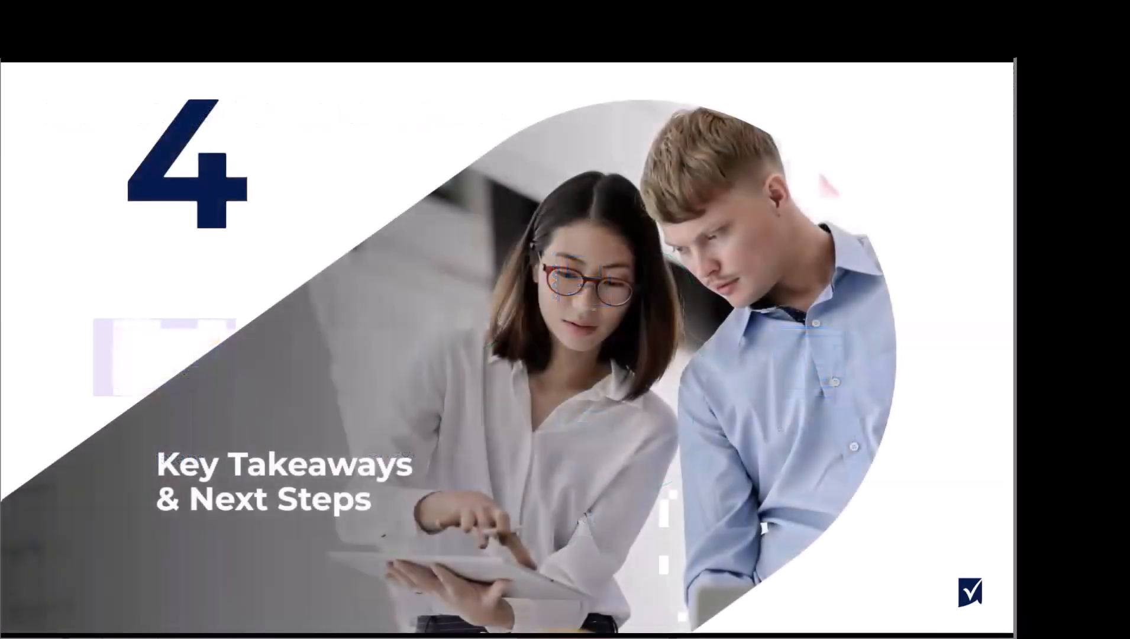